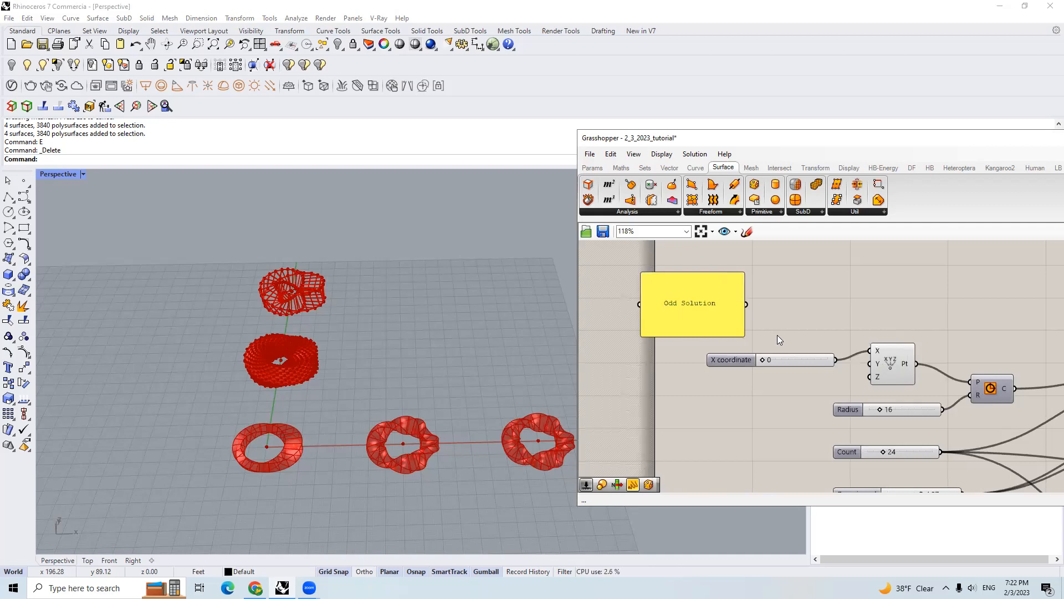
# Examine the Odd Solution definition, its X coordinate slider and the plain ring it generates at the origin
pyautogui.moveTo(778, 351); pyautogui.dragTo(770, 312, button='right')
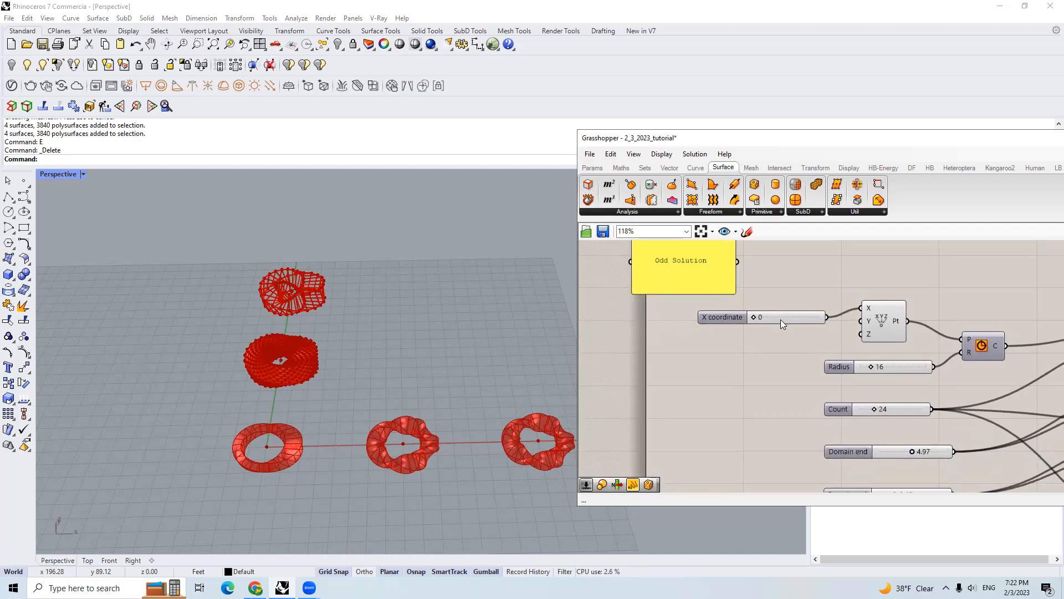
pyautogui.scroll(-3, 782, 321)
pyautogui.moveTo(788, 314); pyautogui.dragTo(866, 328, button='right')
pyautogui.scroll(-4, 821, 319)
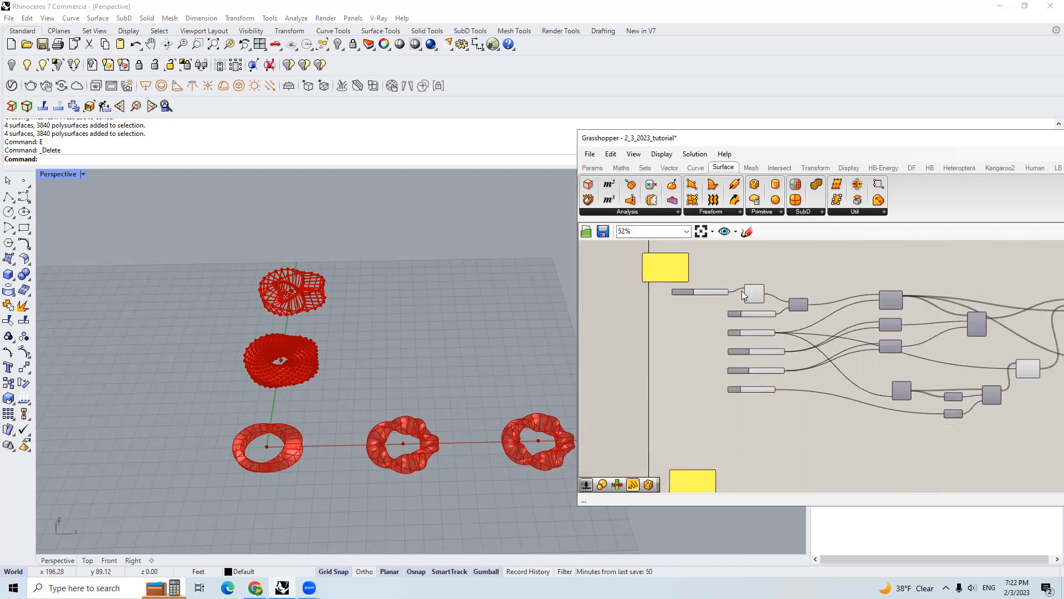
pyautogui.moveTo(742, 290); pyautogui.dragTo(761, 300, button='right')
pyautogui.scroll(5, 760, 300)
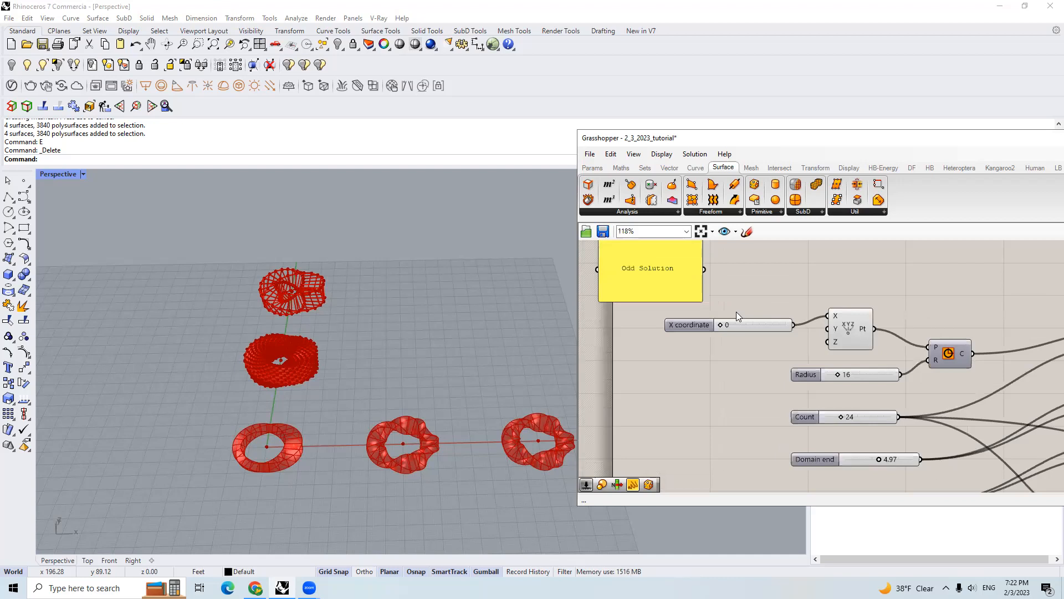
pyautogui.scroll(2, 736, 312)
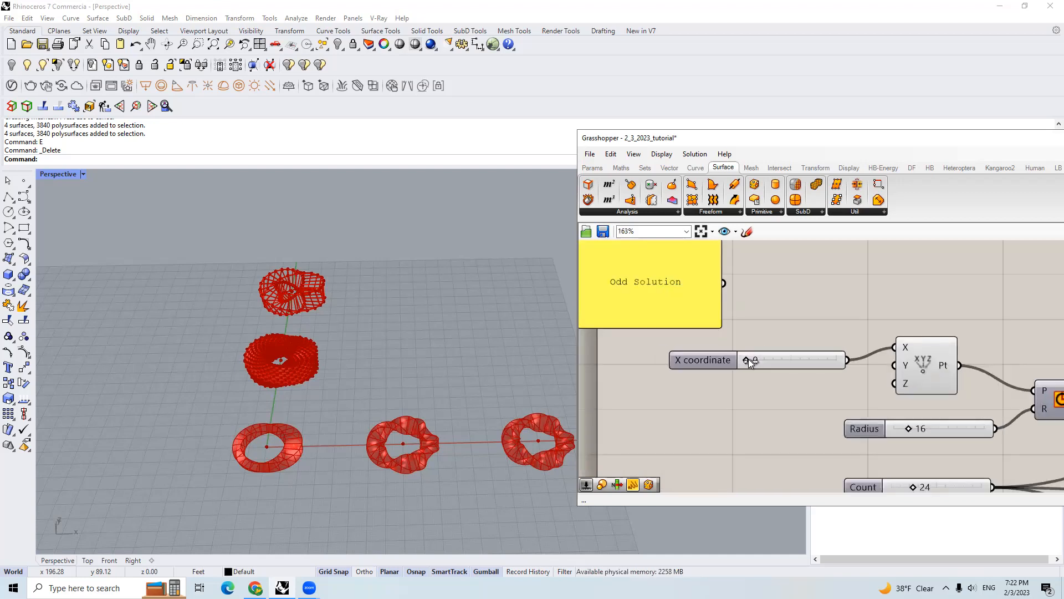
pyautogui.scroll(-5, 766, 348)
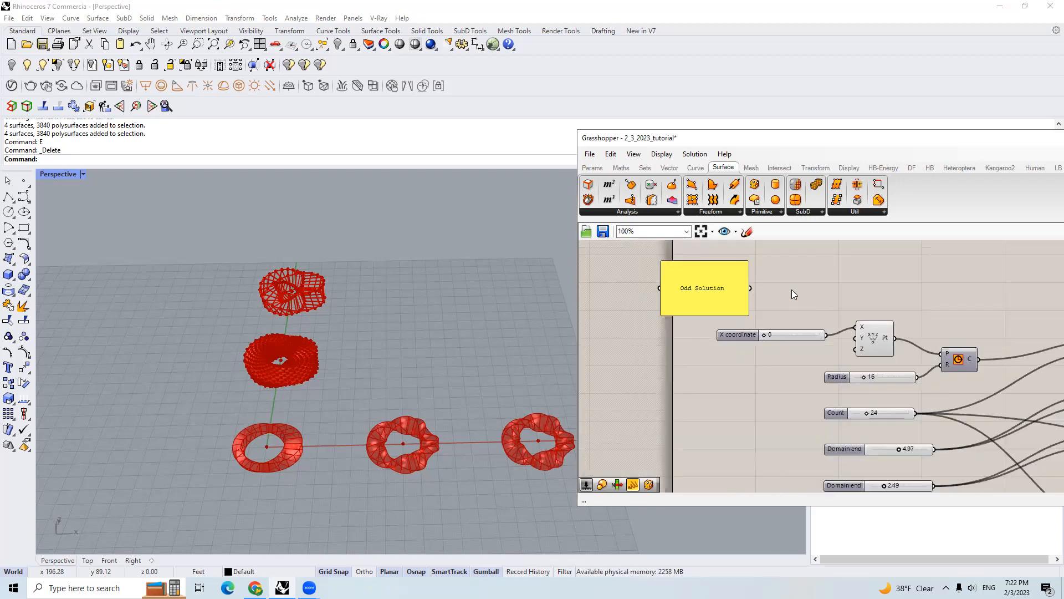
pyautogui.scroll(8, 721, 322)
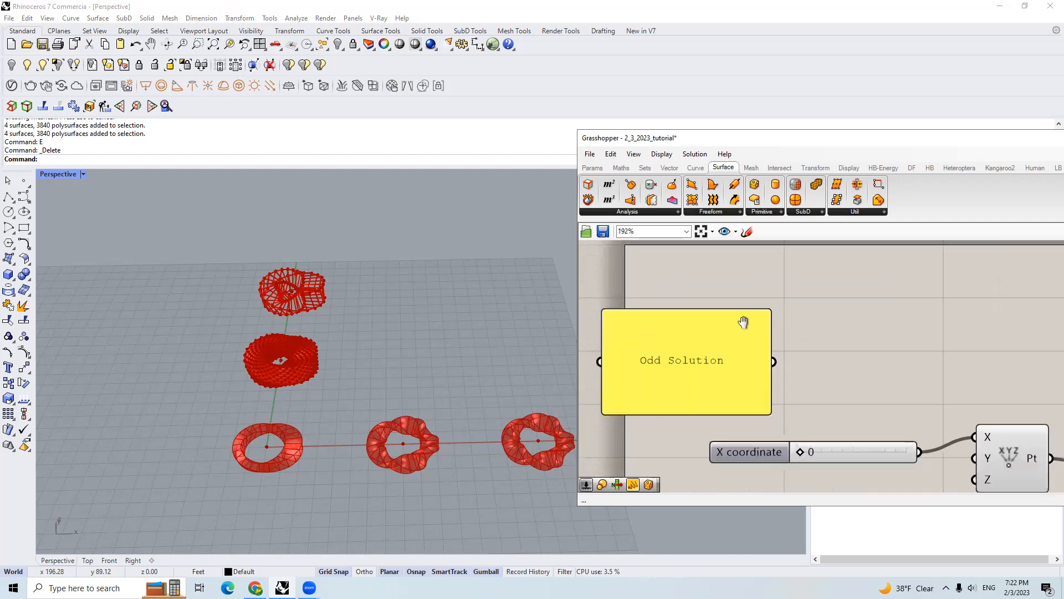
pyautogui.scroll(-4, 728, 343)
pyautogui.scroll(4, 792, 364)
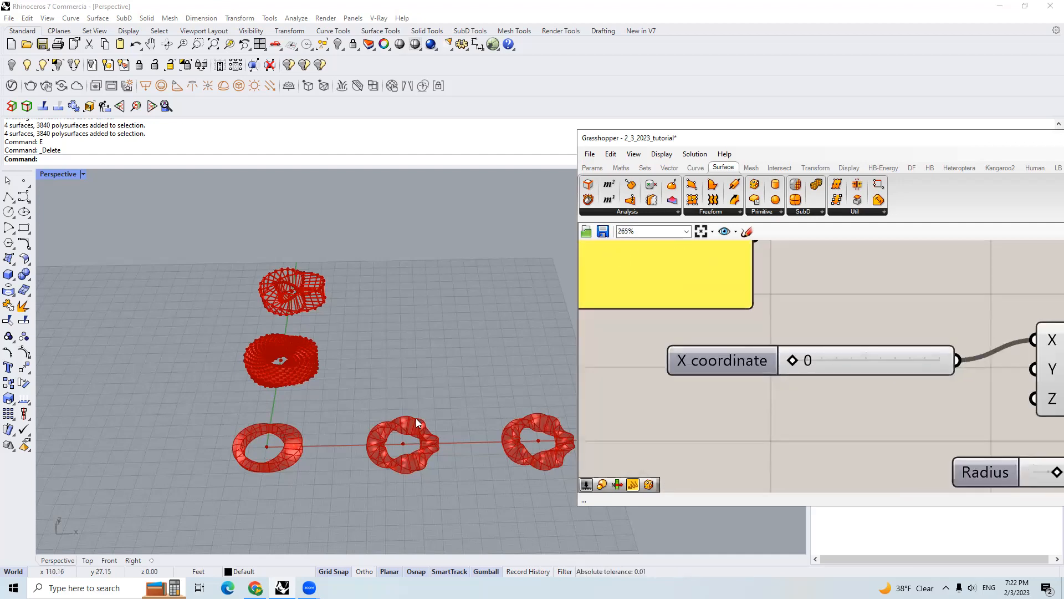
pyautogui.scroll(5, 273, 451)
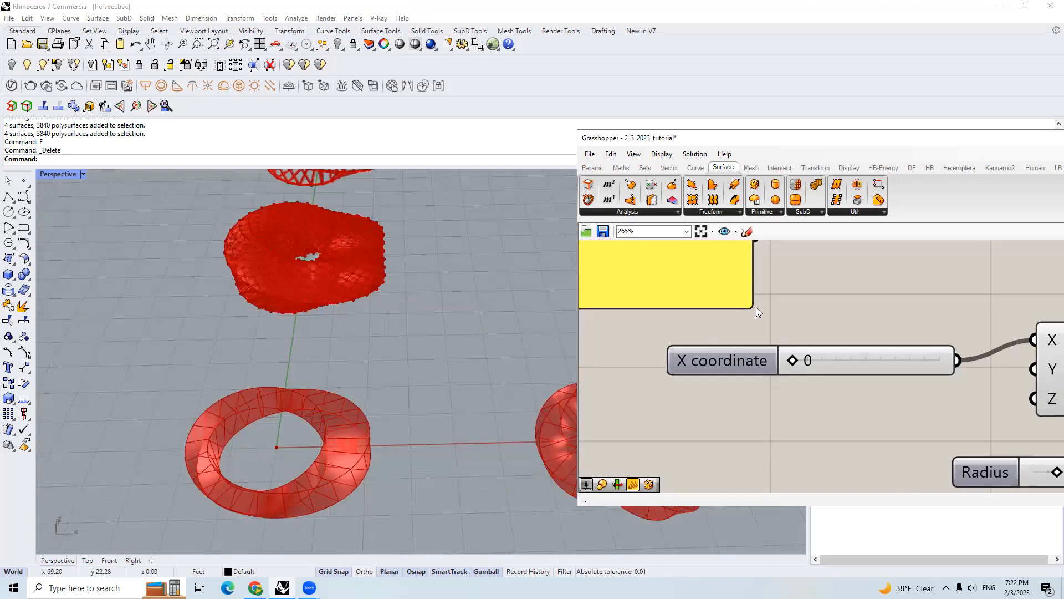
pyautogui.scroll(-7, 758, 311)
pyautogui.scroll(4, 818, 364)
pyautogui.moveTo(786, 414)
pyautogui.mouseDown()
pyautogui.moveTo(802, 416)
pyautogui.moveTo(769, 417)
pyautogui.mouseUp()
pyautogui.scroll(-4, 782, 343)
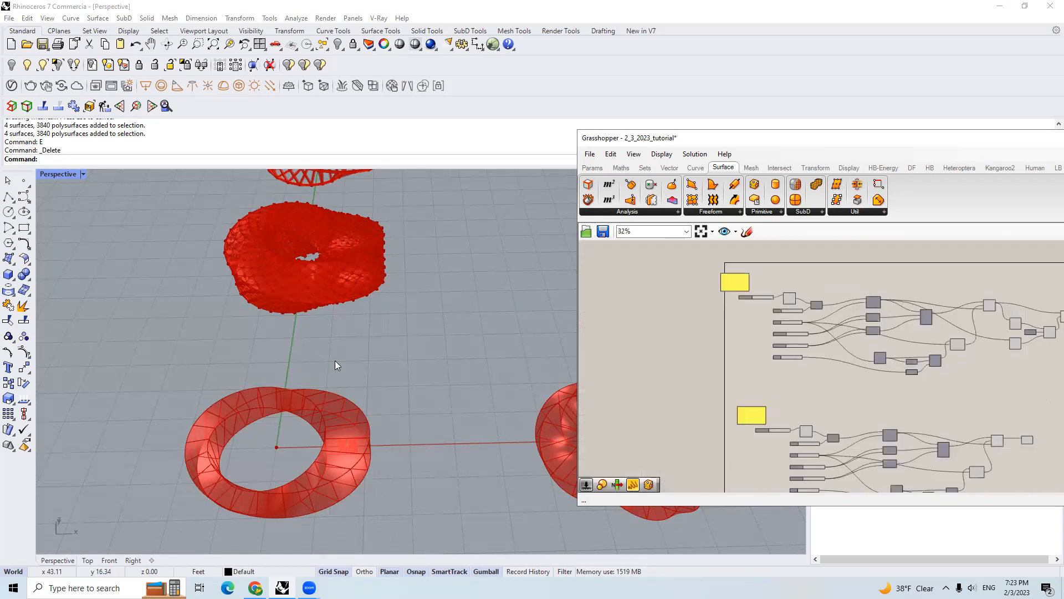
# Examine the Even Solution definition's sliders, including Factor, alongside the twisted ring it produces
pyautogui.scroll(-5, 389, 377)
pyautogui.scroll(4, 512, 396)
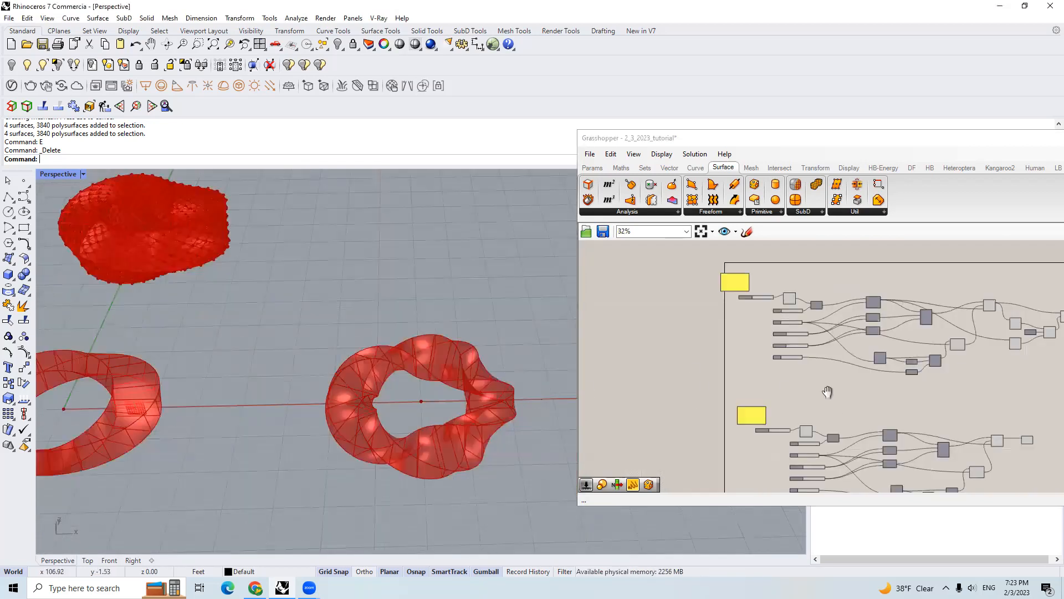
pyautogui.scroll(5, 759, 333)
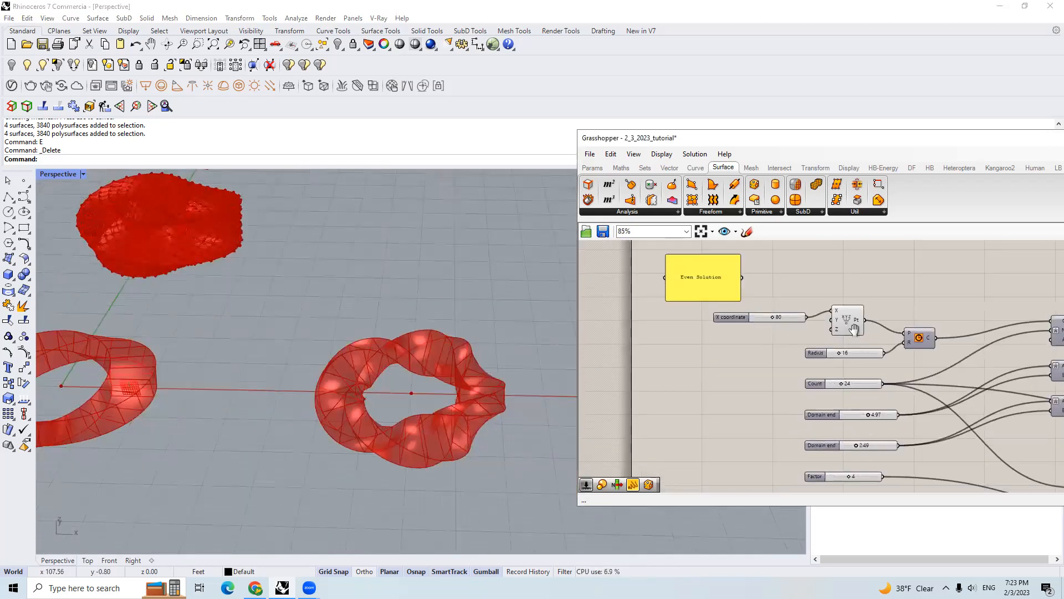
pyautogui.scroll(3, 826, 388)
pyautogui.moveTo(855, 436); pyautogui.dragTo(851, 437)
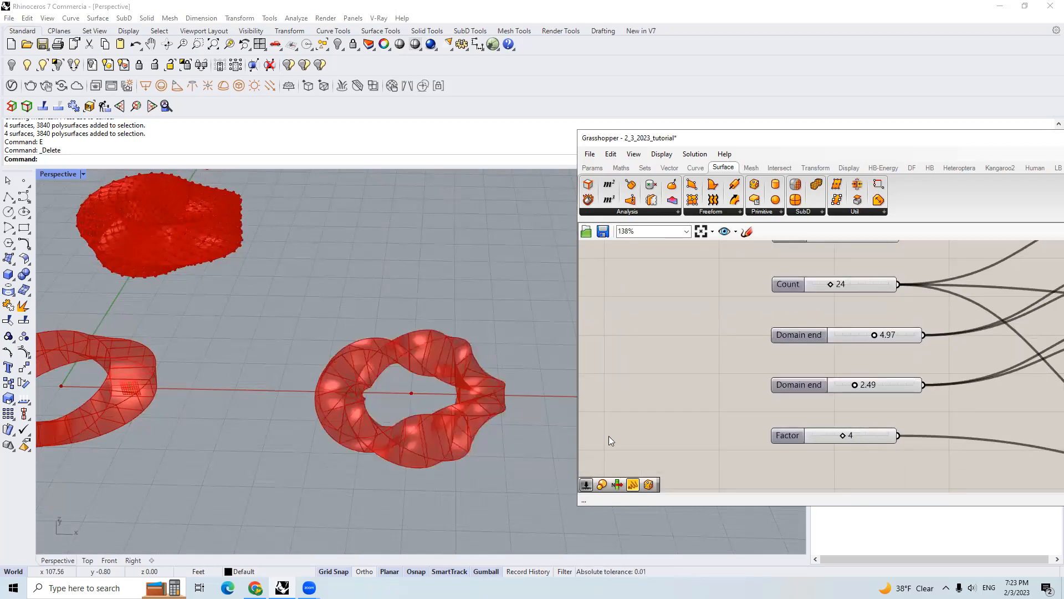
# Examine the definition that feeds sliders A and B into the Modulus component, along with the farthest ring on the X axis
pyautogui.scroll(-5, 354, 384)
pyautogui.scroll(-4, 798, 319)
pyautogui.scroll(-2, 825, 361)
pyautogui.moveTo(799, 461); pyautogui.dragTo(785, 372, button='right')
pyautogui.scroll(6, 785, 371)
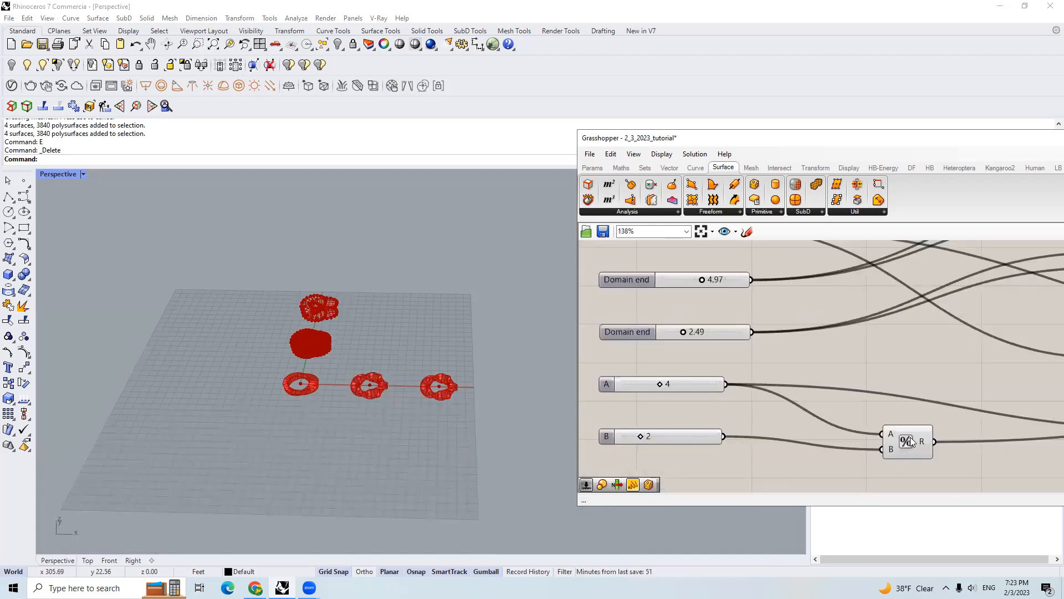
pyautogui.click(916, 440)
pyautogui.moveTo(757, 382); pyautogui.dragTo(815, 372, button='right')
pyautogui.scroll(4, 464, 384)
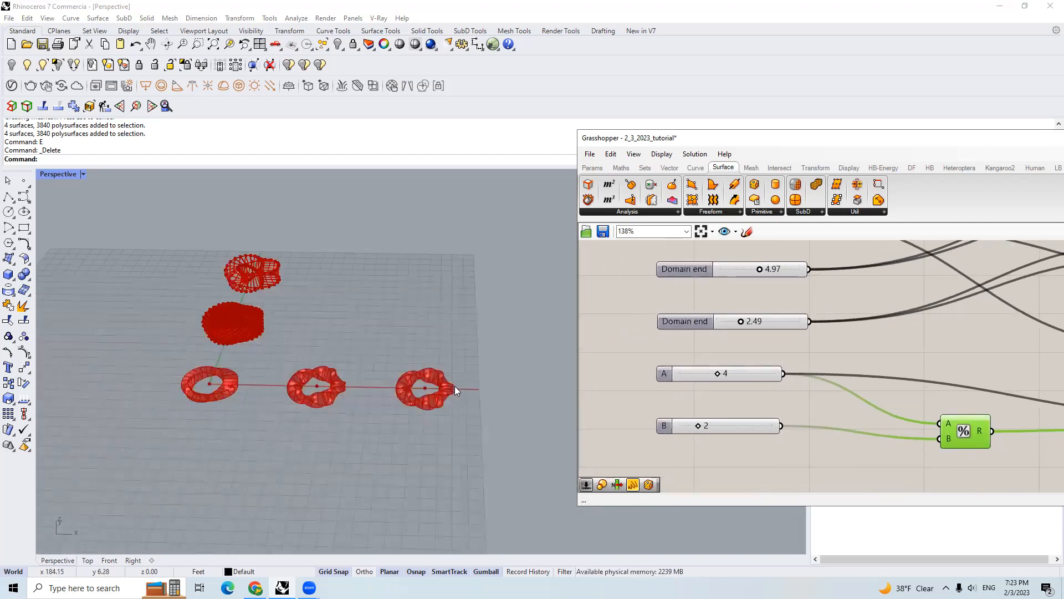
pyautogui.scroll(3, 454, 386)
pyautogui.scroll(3, 725, 379)
pyautogui.scroll(4, 746, 378)
pyautogui.moveTo(737, 364)
pyautogui.mouseDown()
pyautogui.moveTo(673, 365)
pyautogui.moveTo(733, 367)
pyautogui.mouseUp()
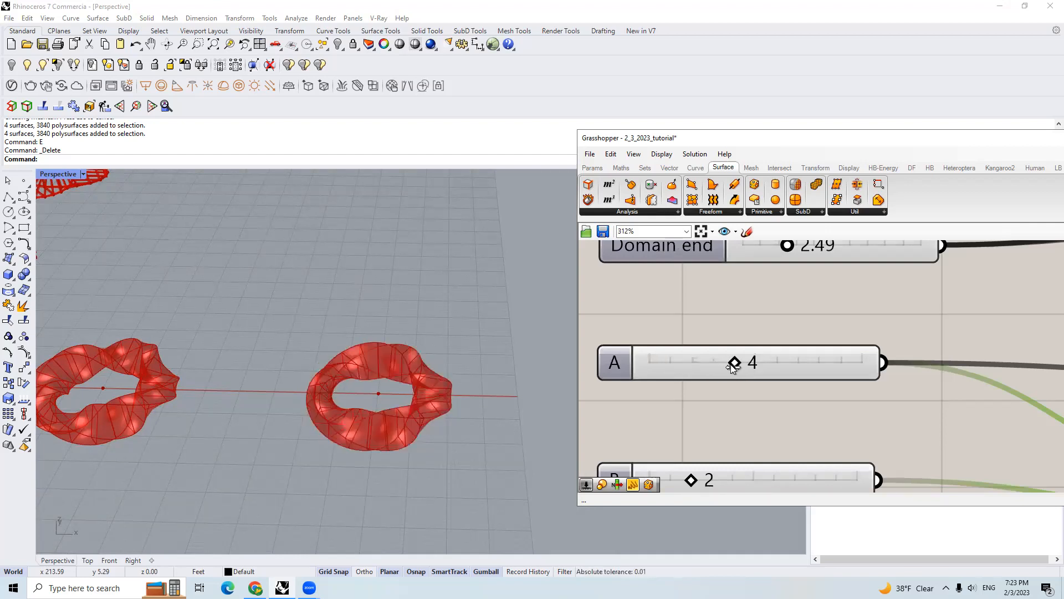
pyautogui.scroll(4, 438, 423)
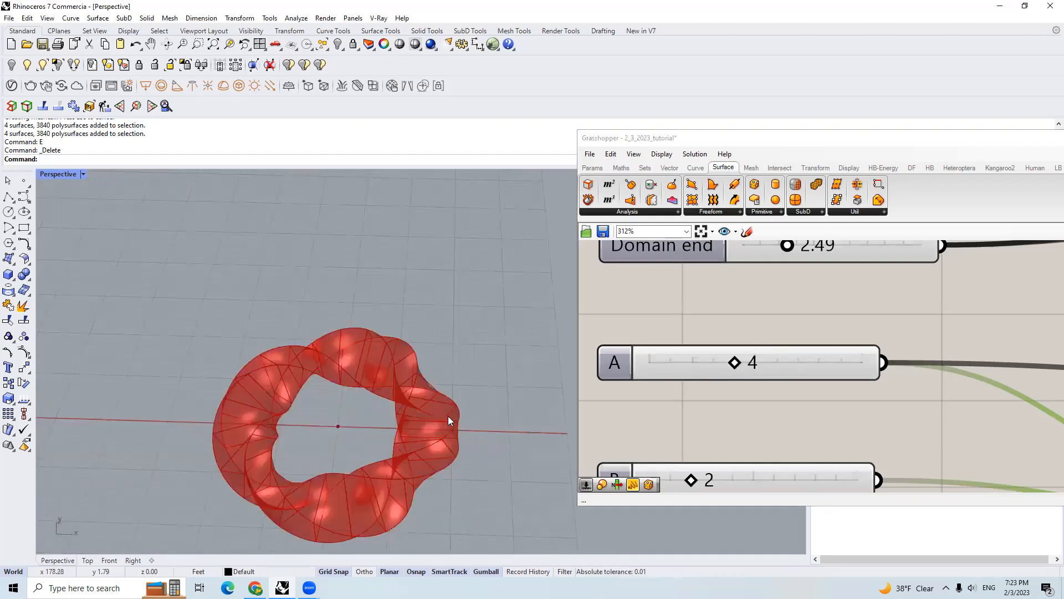
# Examine the Architecture definition through to its Bounding Box component, along with the solid panelled form in the Perspective viewport
pyautogui.scroll(-6, 449, 421)
pyautogui.scroll(-6, 756, 307)
pyautogui.scroll(4, 741, 407)
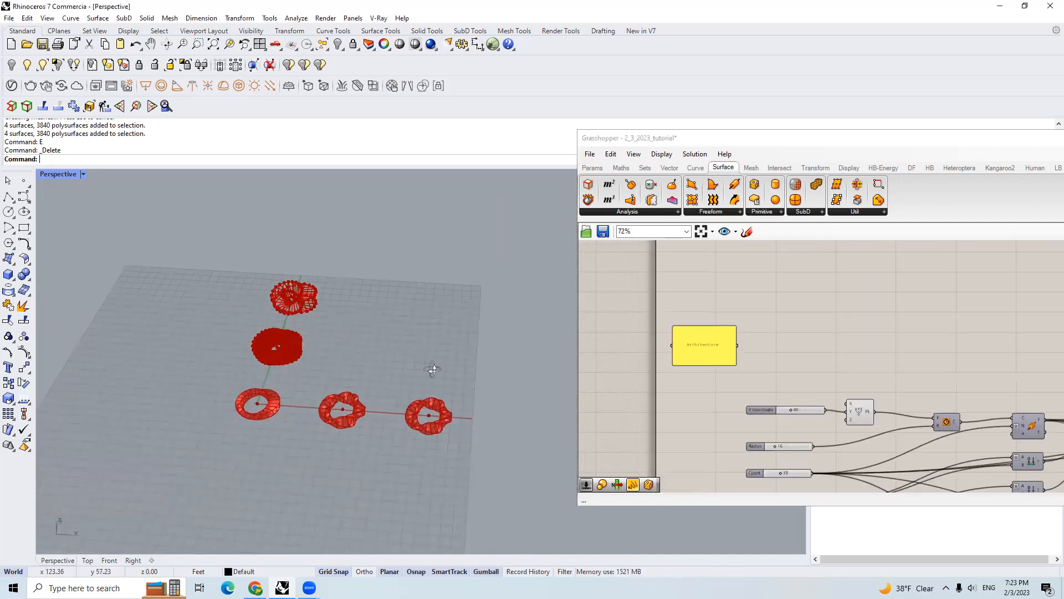
pyautogui.moveTo(433, 369); pyautogui.dragTo(471, 378, button='right')
pyautogui.scroll(7, 270, 373)
pyautogui.moveTo(352, 370); pyautogui.dragTo(419, 436, button='right')
pyautogui.scroll(6, 426, 423)
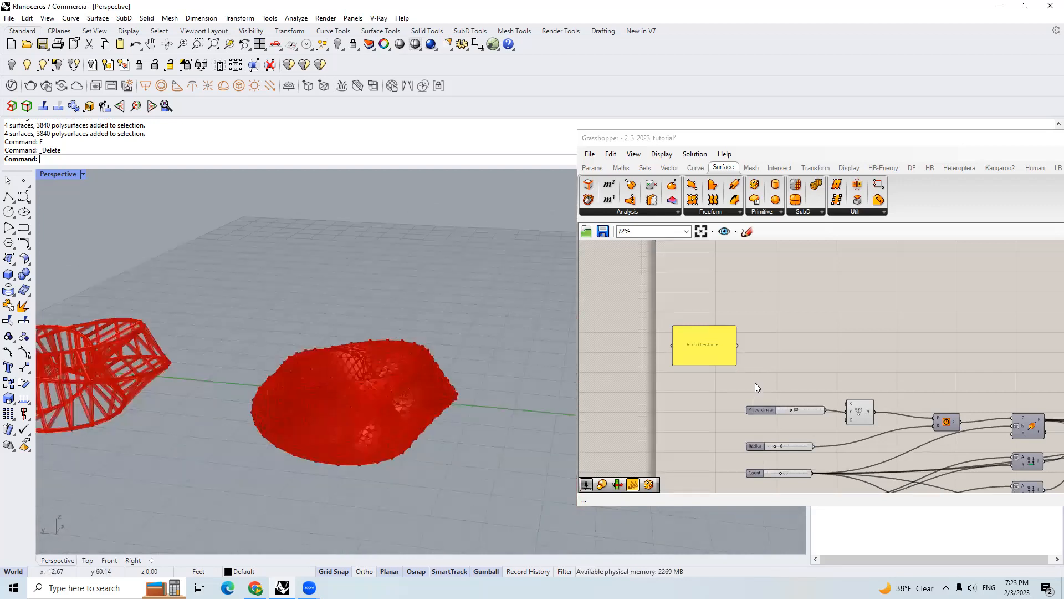
pyautogui.scroll(-6, 754, 387)
pyautogui.moveTo(1025, 403); pyautogui.dragTo(895, 402, button='right')
pyautogui.scroll(7, 876, 401)
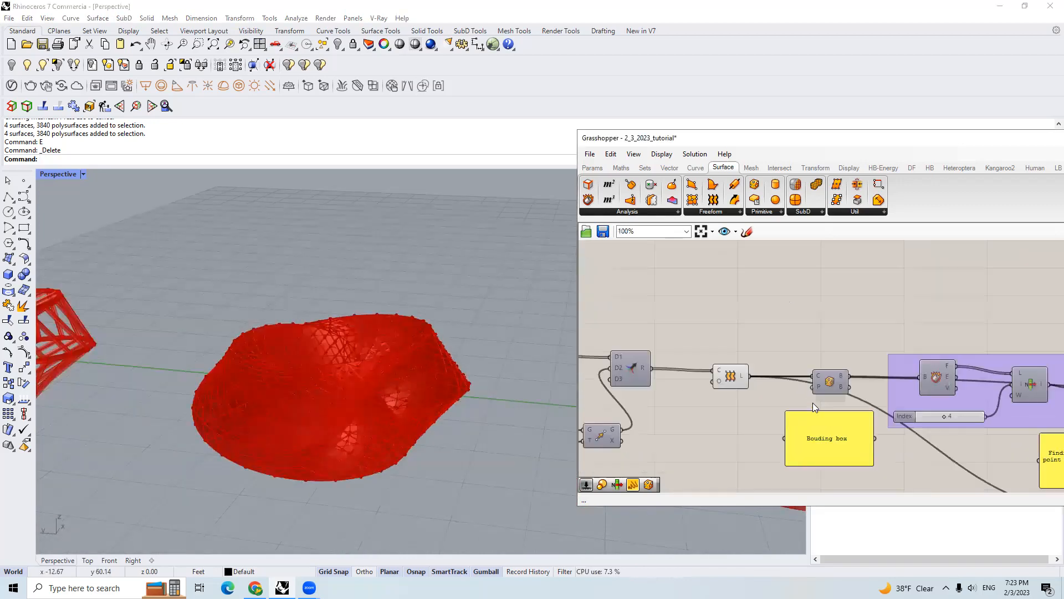
pyautogui.scroll(3, 736, 382)
pyautogui.moveTo(422, 381); pyautogui.dragTo(444, 374, button='right')
pyautogui.scroll(-2, 735, 332)
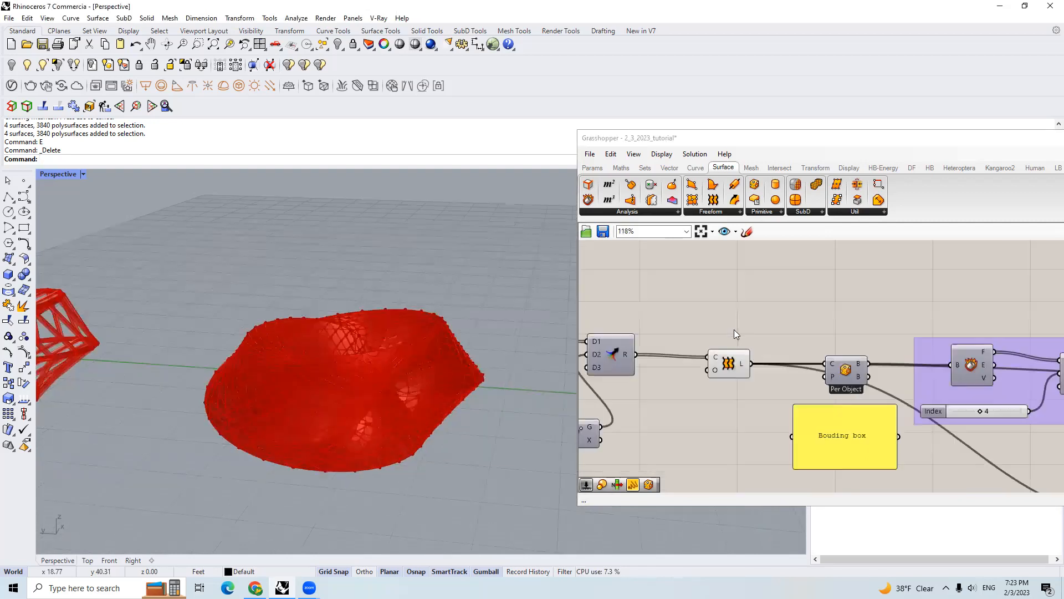
# Select the Loft component feeding the Bounding Box and inspect its highlighted surface in the Perspective viewport
pyautogui.scroll(-5, 733, 332)
pyautogui.moveTo(944, 339); pyautogui.dragTo(806, 348, button='right')
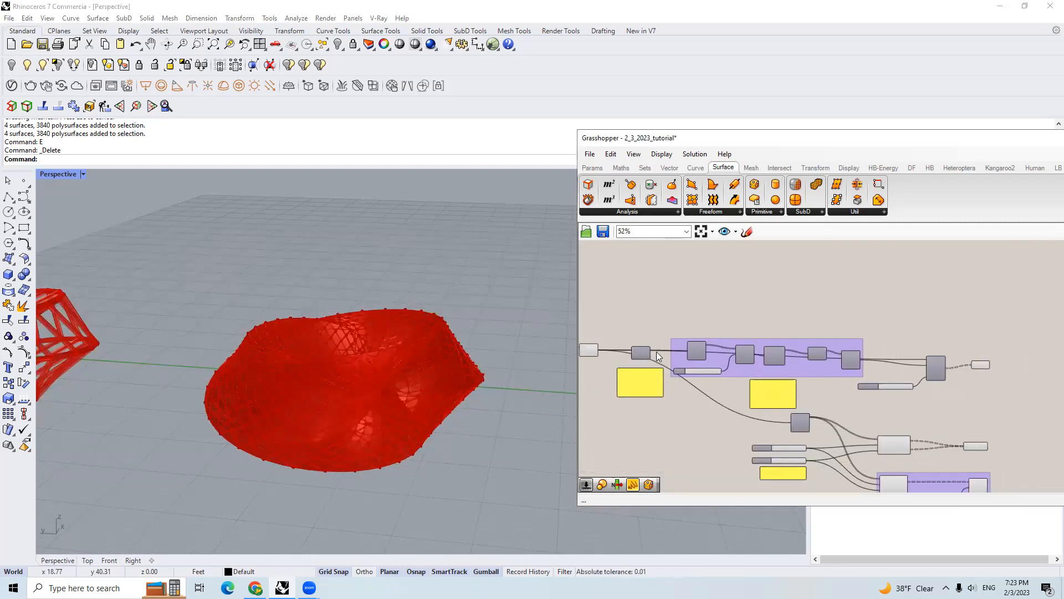
pyautogui.scroll(7, 684, 346)
pyautogui.click(678, 346)
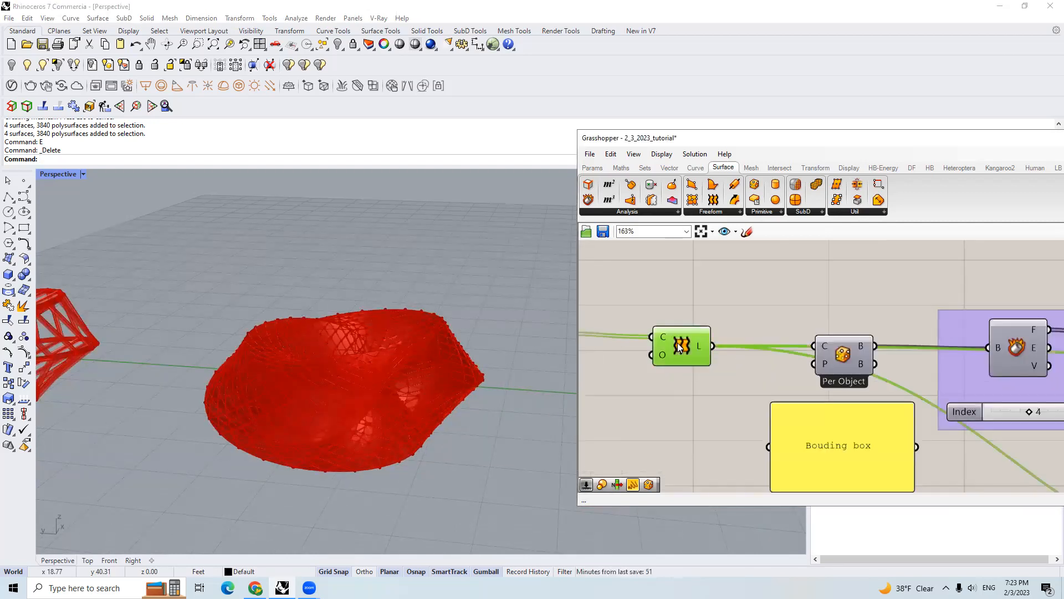
pyautogui.moveTo(393, 348); pyautogui.dragTo(413, 380, button='right')
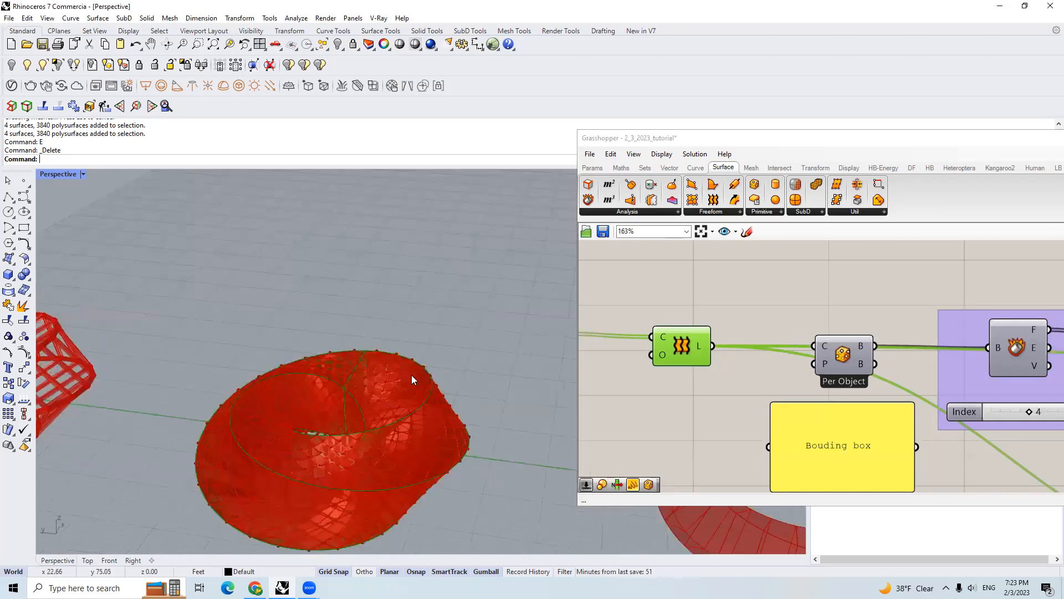
pyautogui.scroll(5, 408, 361)
pyautogui.moveTo(420, 312); pyautogui.dragTo(449, 330, button='right')
pyautogui.scroll(-4, 450, 330)
pyautogui.scroll(-3, 749, 310)
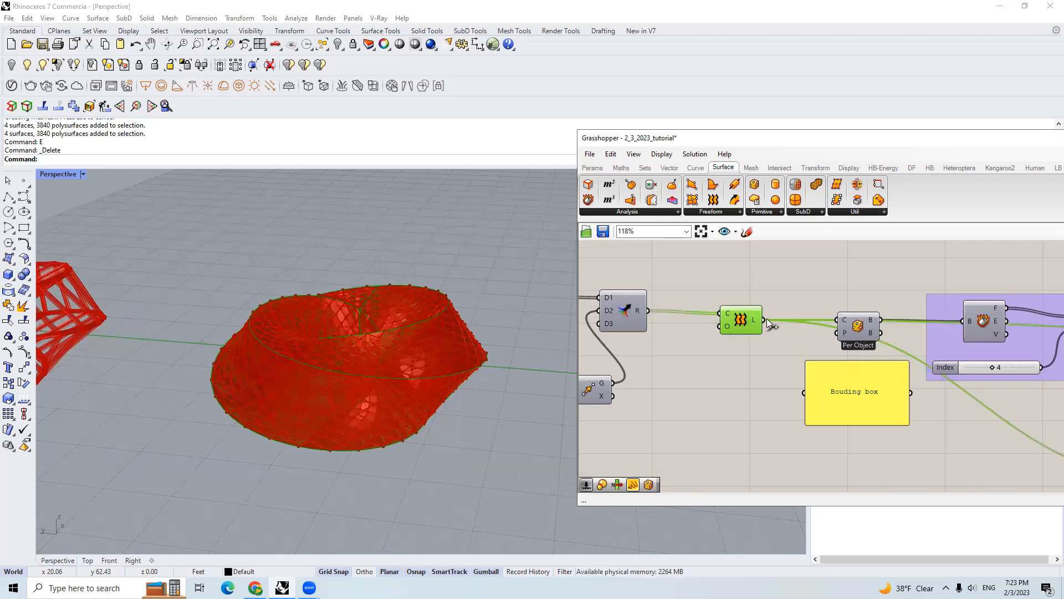
pyautogui.scroll(-3, 766, 318)
pyautogui.scroll(2, 768, 319)
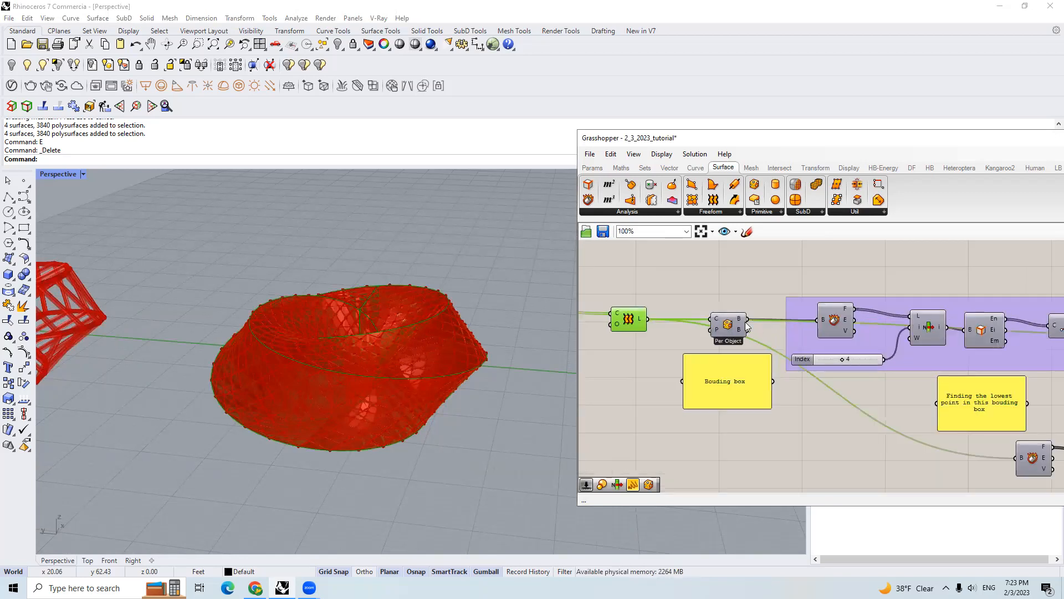
pyautogui.scroll(-2, 755, 322)
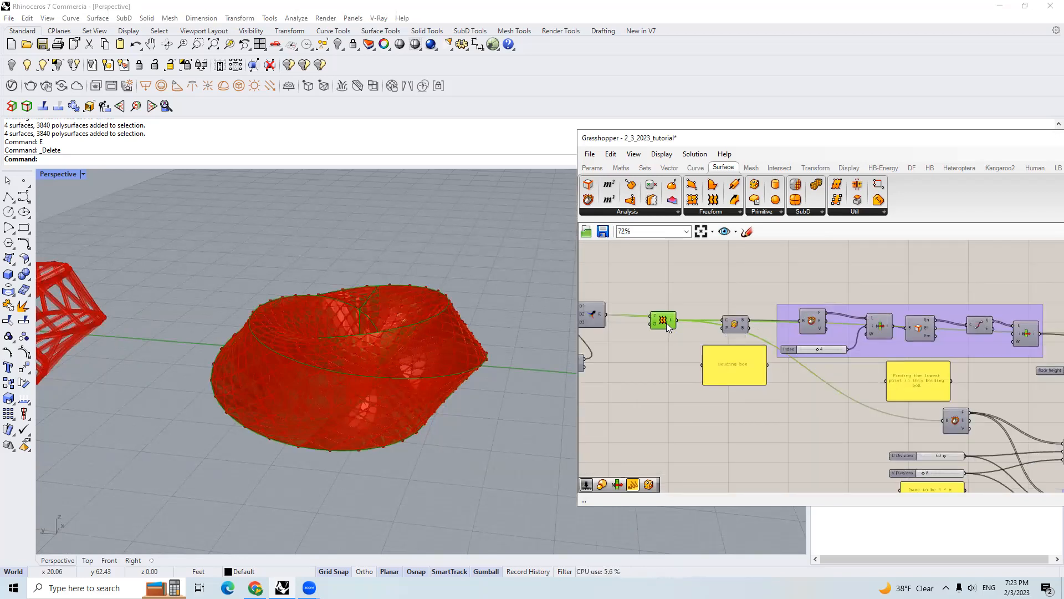
# Review the components upstream of the Architecture definition's Loft and deselect the Loft
pyautogui.moveTo(666, 322); pyautogui.dragTo(906, 321, button='right')
pyautogui.scroll(-4, 907, 321)
pyautogui.scroll(3, 665, 323)
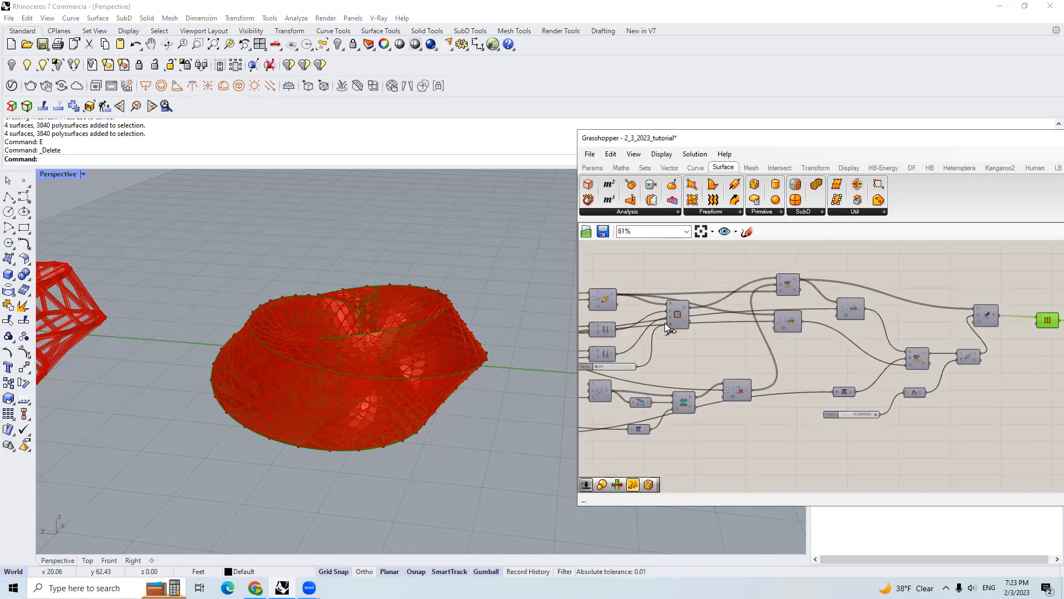
pyautogui.moveTo(812, 323); pyautogui.dragTo(890, 321, button='right')
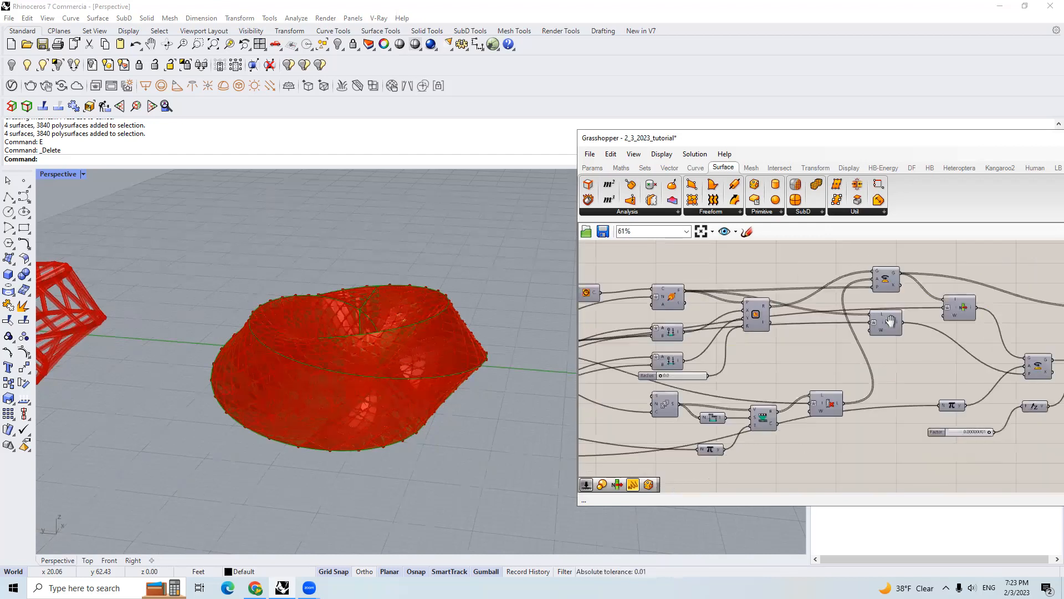
pyautogui.scroll(3, 890, 322)
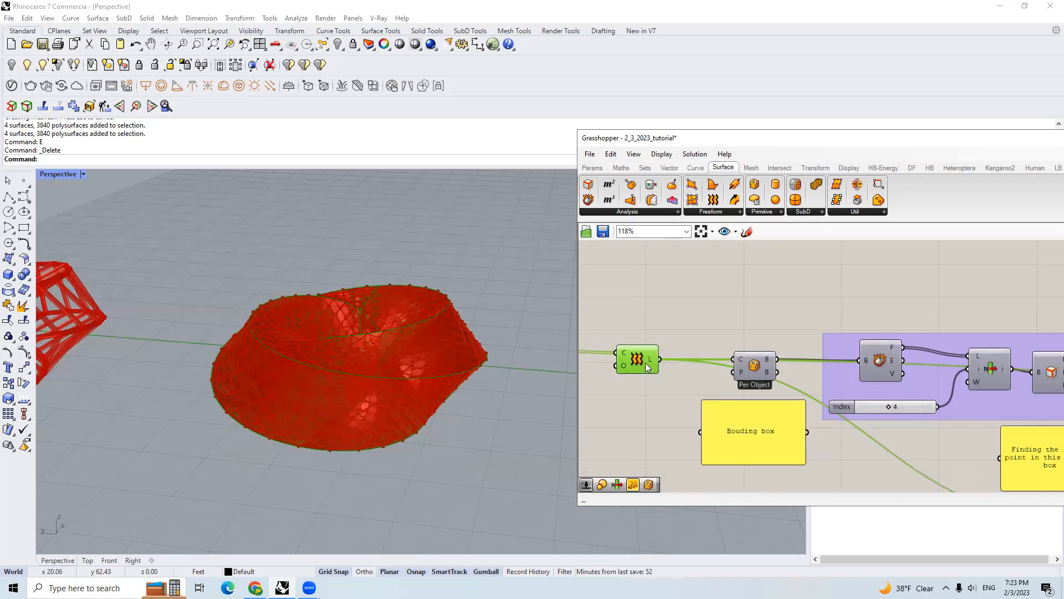
pyautogui.middleClick(645, 363)
pyautogui.click(880, 316)
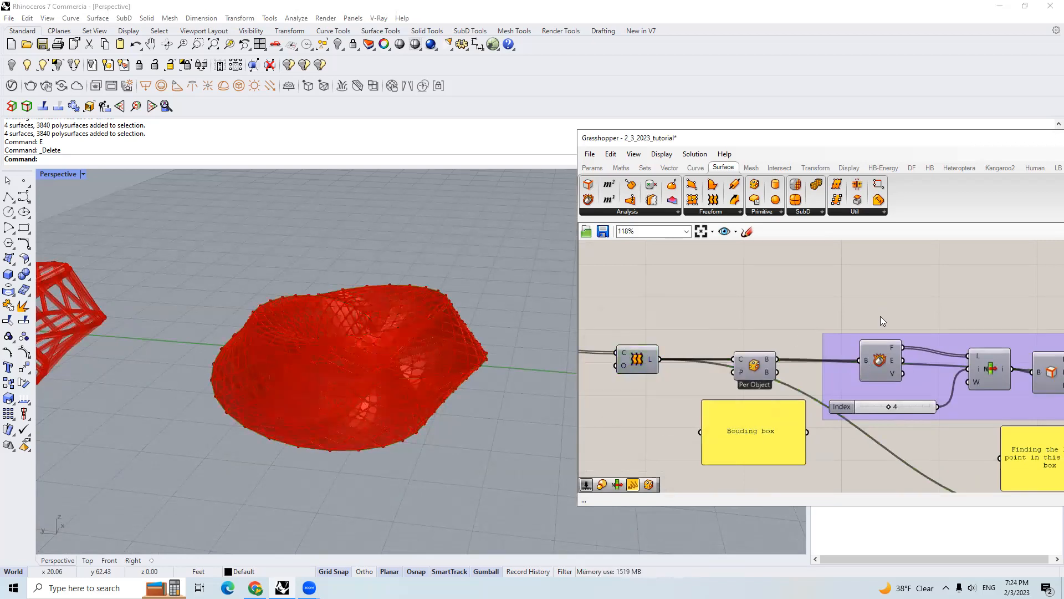
# Examine the grouped components that find the lowest point in the bounding box, from the Index slider to the final List Item
pyautogui.moveTo(847, 329); pyautogui.dragTo(762, 300, button='right')
pyautogui.scroll(-3, 762, 301)
pyautogui.moveTo(940, 332); pyautogui.dragTo(892, 330, button='right')
pyautogui.scroll(2, 892, 330)
pyautogui.scroll(1, 893, 330)
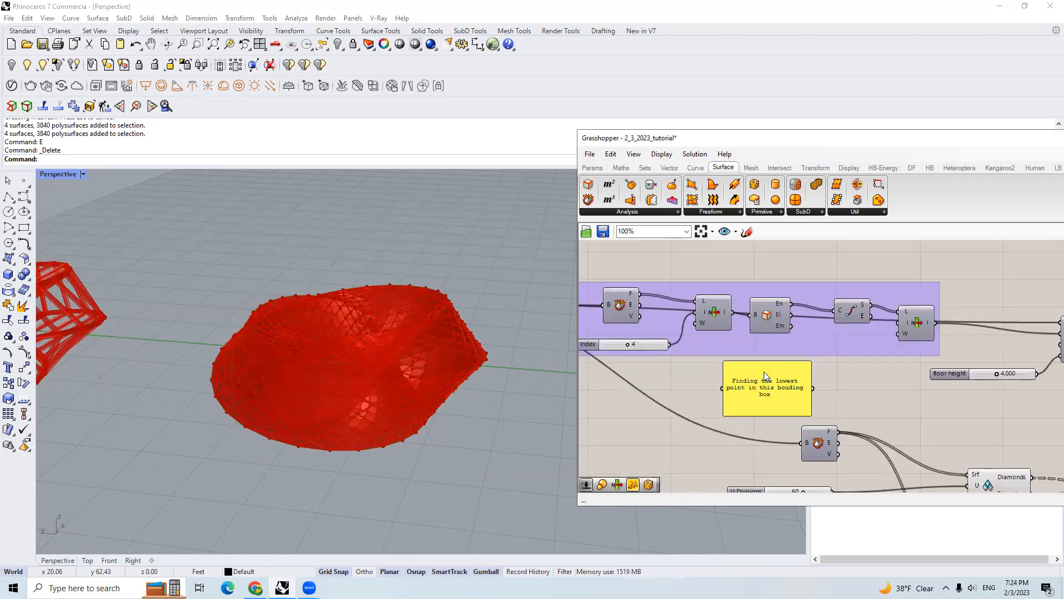
pyautogui.scroll(-1, 715, 301)
pyautogui.scroll(3, 789, 376)
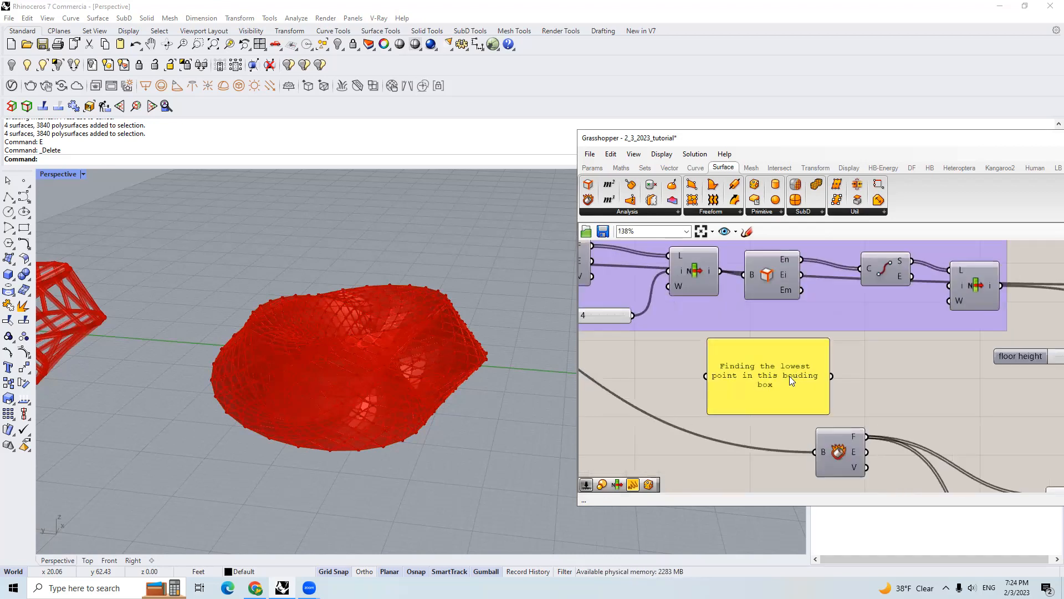
pyautogui.moveTo(503, 385); pyautogui.dragTo(488, 367, button='right')
pyautogui.moveTo(730, 316); pyautogui.dragTo(970, 375, button='right')
pyautogui.scroll(-1, 801, 331)
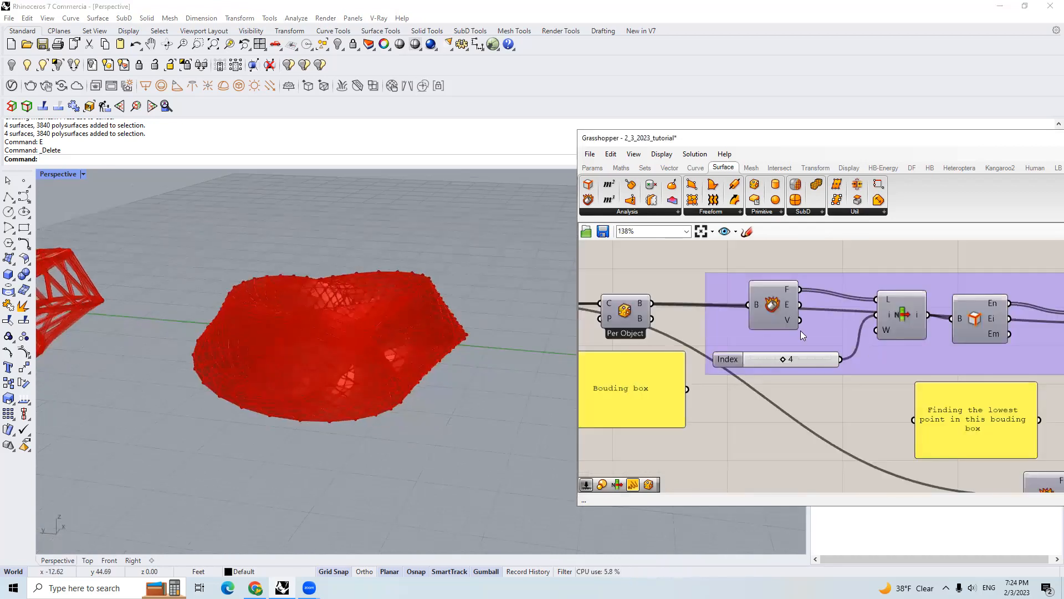
# Toggle the Bounding Box component's preview on and off, and return to the lowest-point group
pyautogui.middleClick(630, 309)
pyautogui.click(653, 288)
pyautogui.middleClick(634, 317)
pyautogui.click(667, 287)
pyautogui.scroll(-3, 680, 303)
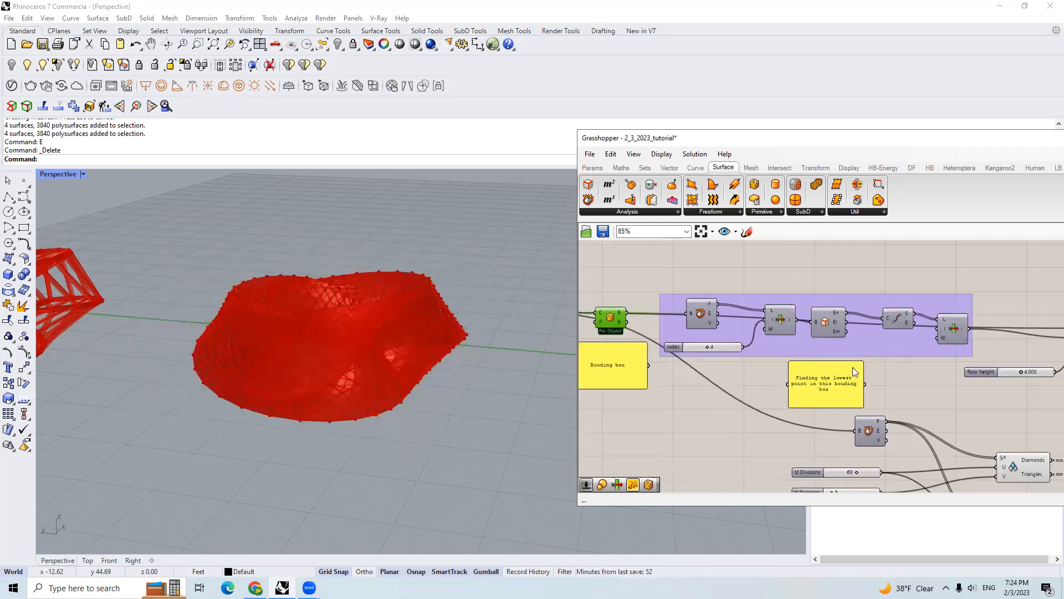
pyautogui.moveTo(961, 353); pyautogui.dragTo(893, 357, button='right')
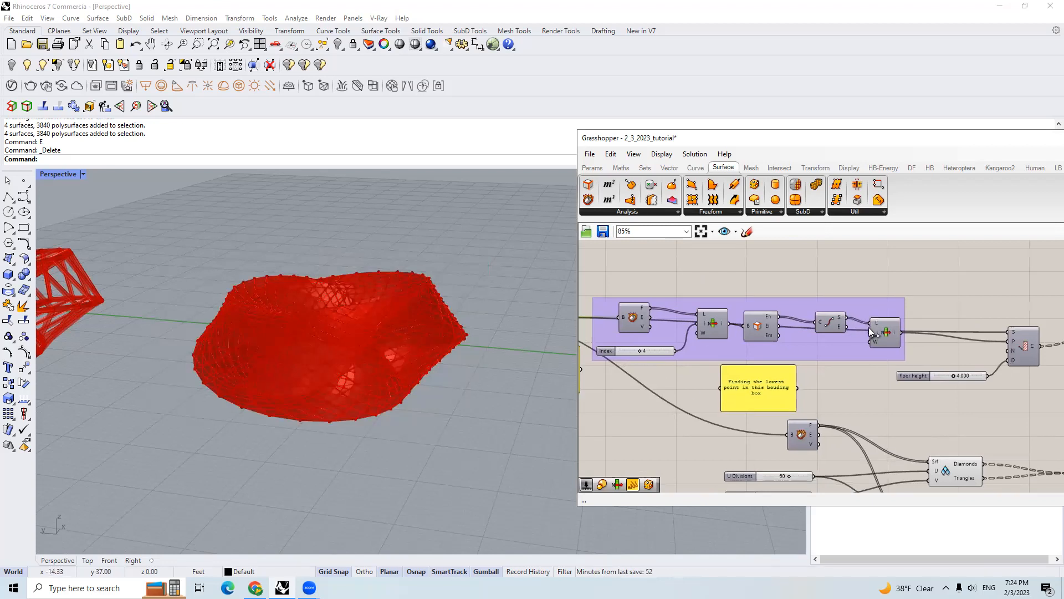
# Toggle the preview of the lowest-point group's final List Item on and off to check its point in the viewport
pyautogui.click(885, 331)
pyautogui.middleClick(886, 332)
pyautogui.click(909, 310)
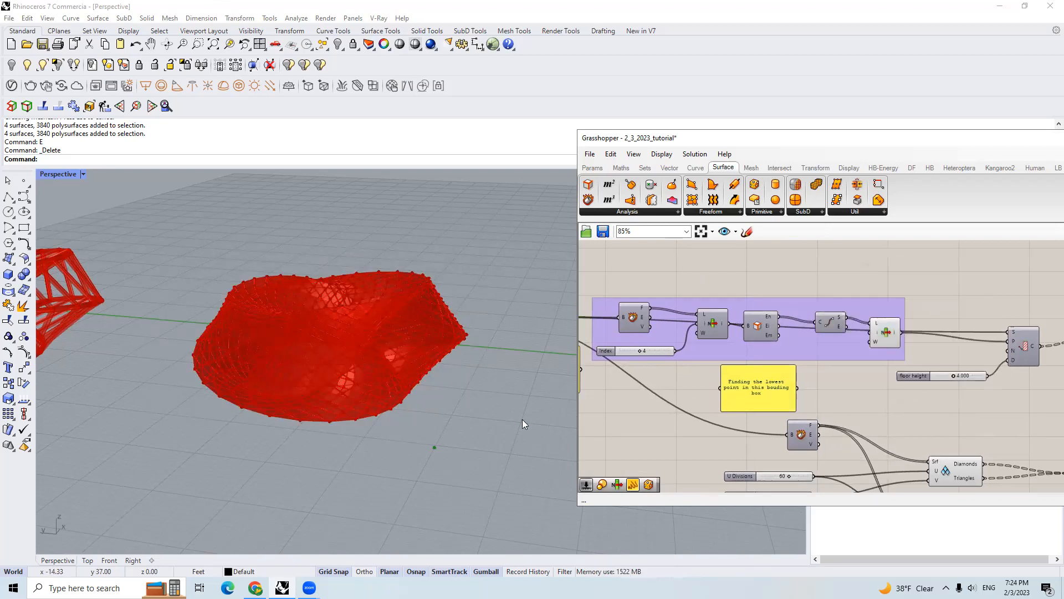
pyautogui.click(426, 435)
pyautogui.click(886, 331)
pyautogui.middleClick(882, 331)
pyautogui.moveTo(986, 305); pyautogui.dragTo(955, 303, button='right')
pyautogui.scroll(1, 979, 346)
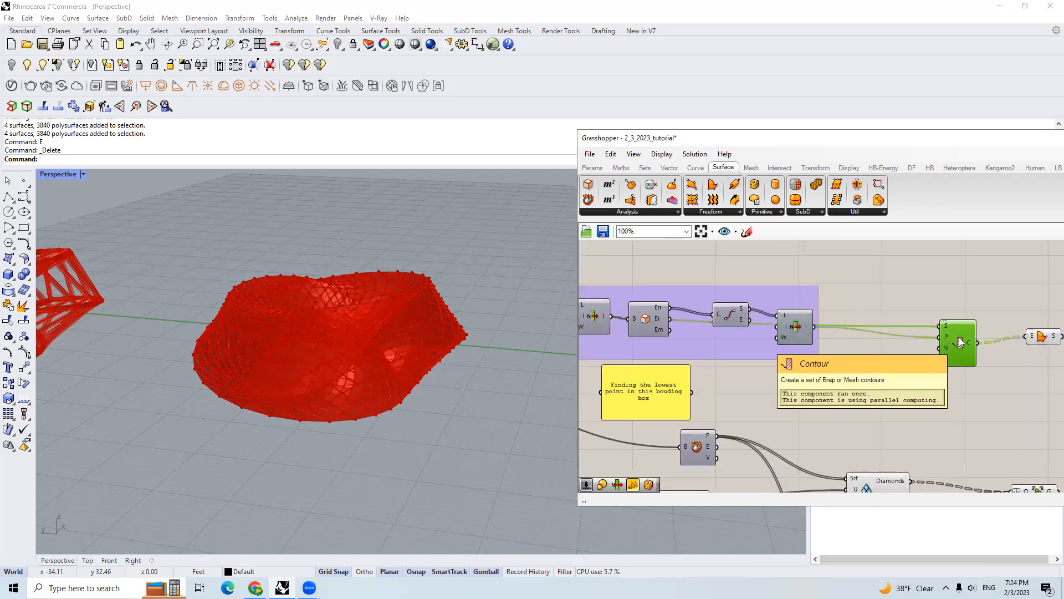
# Disable the preview of the components that build the diamond panels, diagrid and pipes
pyautogui.scroll(-3, 930, 313)
pyautogui.moveTo(986, 418); pyautogui.dragTo(700, 302)
pyautogui.middleClick(812, 337)
pyautogui.click(848, 302)
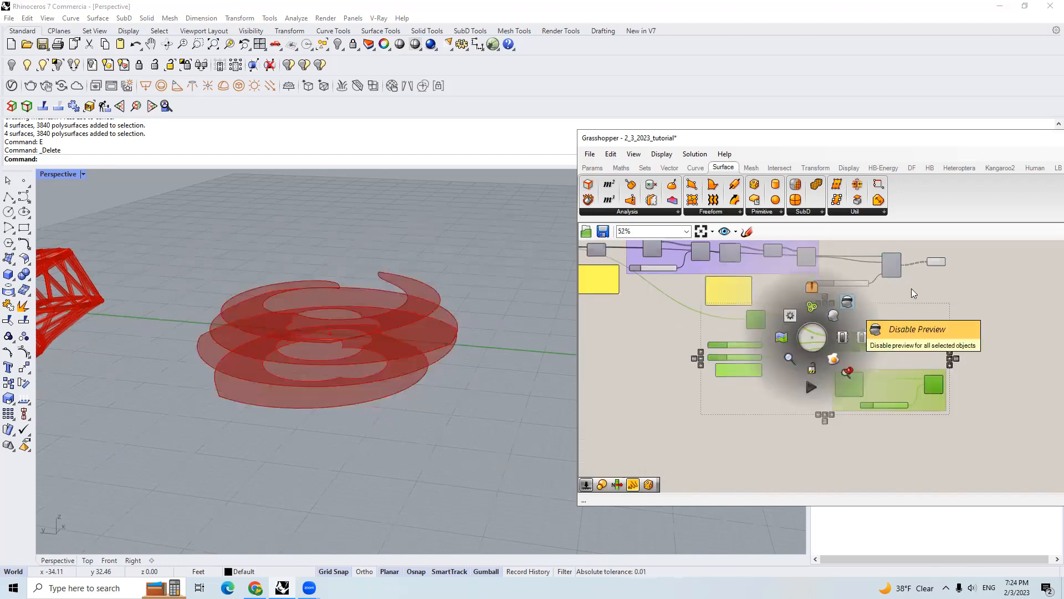
# Select the Boundary component after Contour and inspect its highlighted floor surfaces from a higher angle in the Perspective viewport
pyautogui.scroll(2, 886, 319)
pyautogui.scroll(2, 881, 316)
pyautogui.click(878, 318)
pyautogui.moveTo(529, 310); pyautogui.dragTo(524, 369, button='right')
pyautogui.moveTo(726, 326); pyautogui.dragTo(757, 319, button='right')
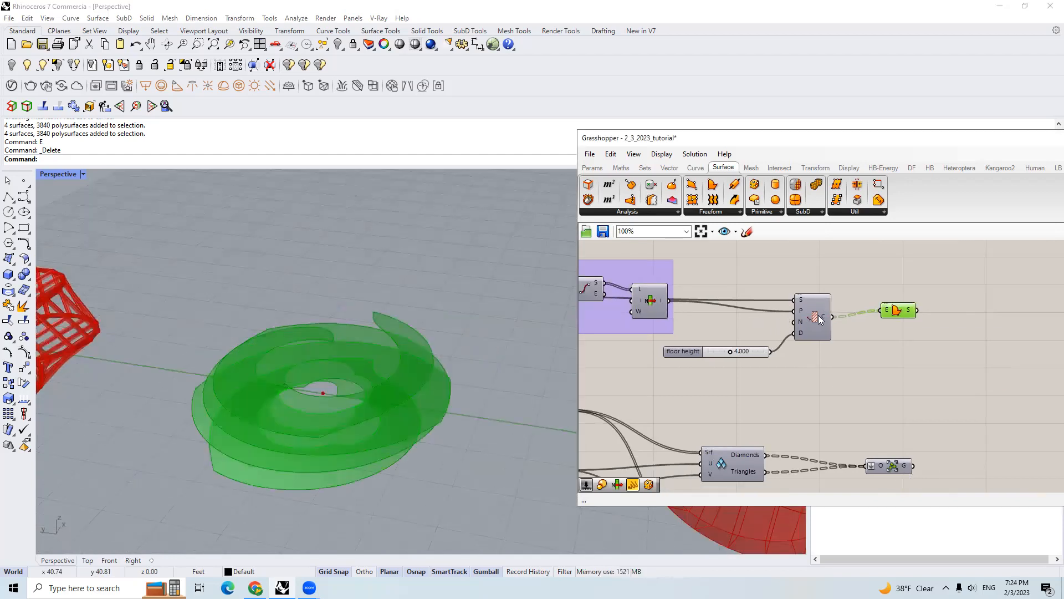
# Bake the floor surfaces of the Boundary component as a group, with colour by layer
pyautogui.scroll(-4, 851, 312)
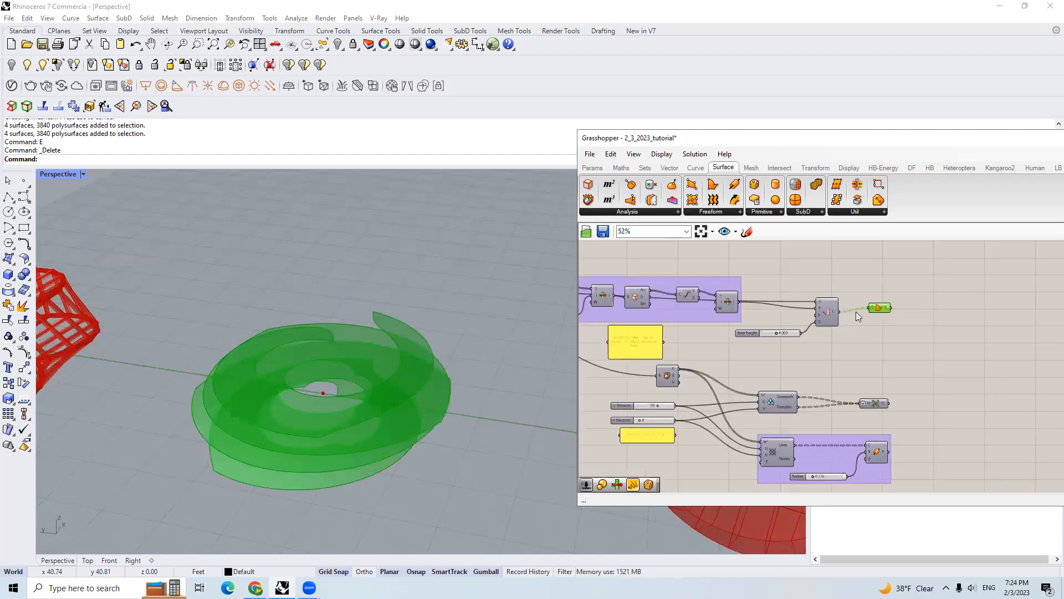
pyautogui.scroll(5, 882, 323)
pyautogui.rightClick(877, 289)
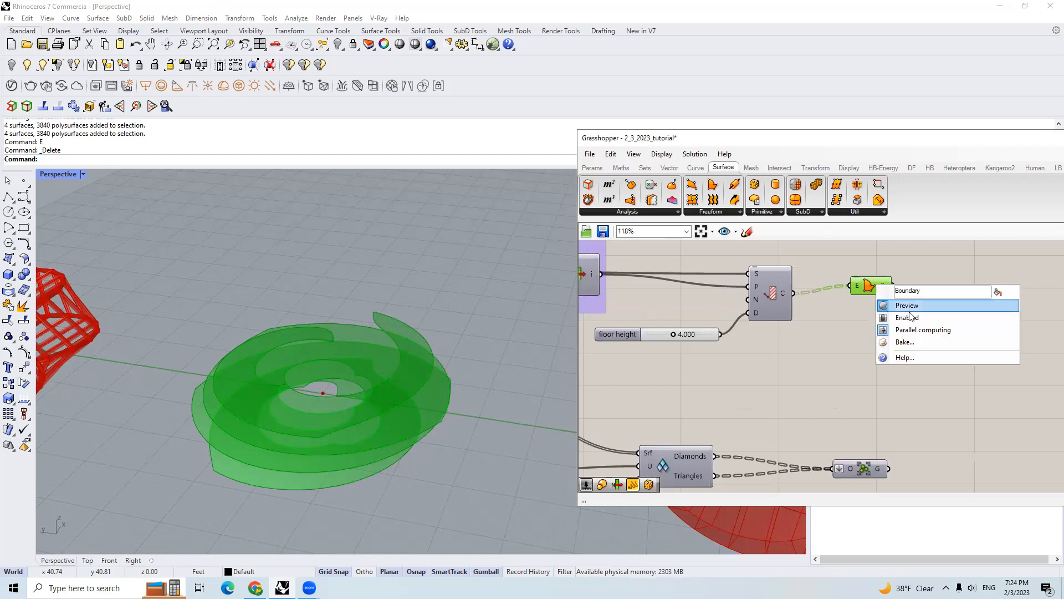
pyautogui.click(909, 340)
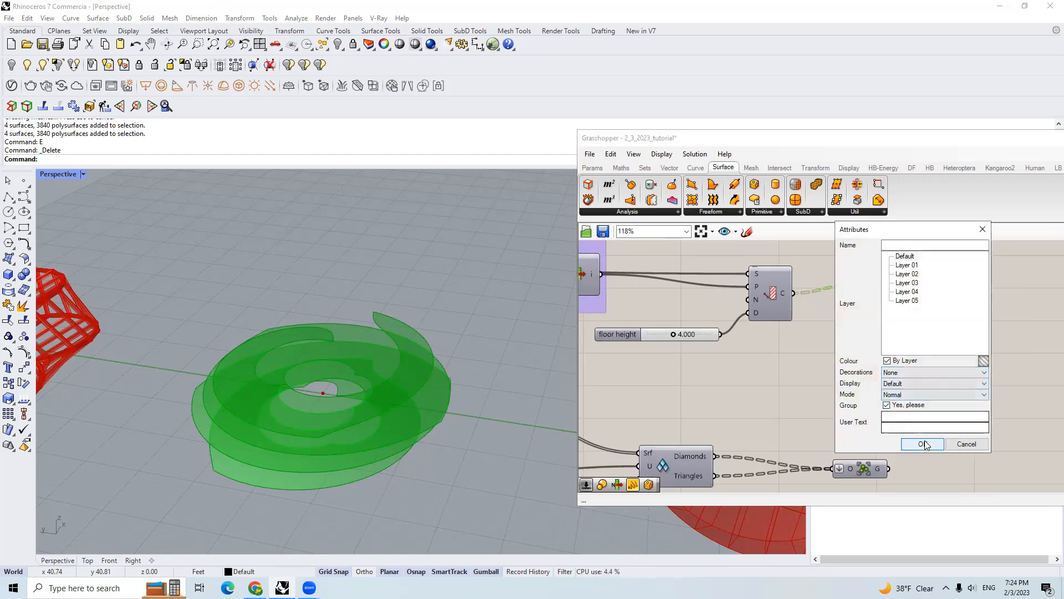
pyautogui.click(923, 443)
# Review the baked floors and the facade components, from Deconstruct Brep and the division sliders to Diamond Panels, Diagrid Structure and Pipe
pyautogui.scroll(-3, 945, 306)
pyautogui.moveTo(764, 403); pyautogui.dragTo(843, 346, button='right')
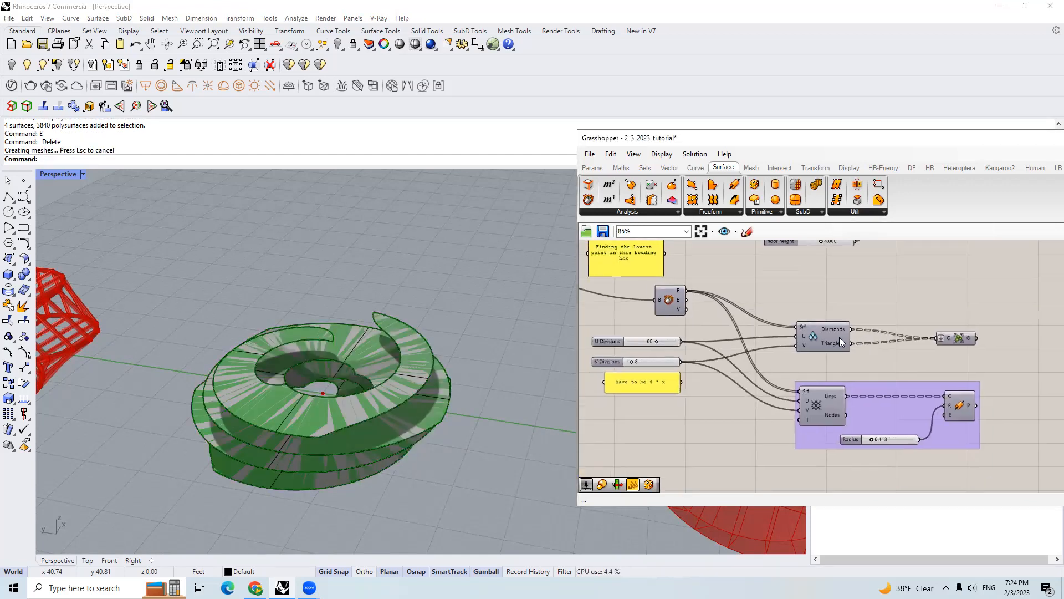
pyautogui.scroll(-3, 839, 337)
pyautogui.moveTo(554, 366); pyautogui.dragTo(495, 374, button='right')
pyautogui.scroll(3, 815, 331)
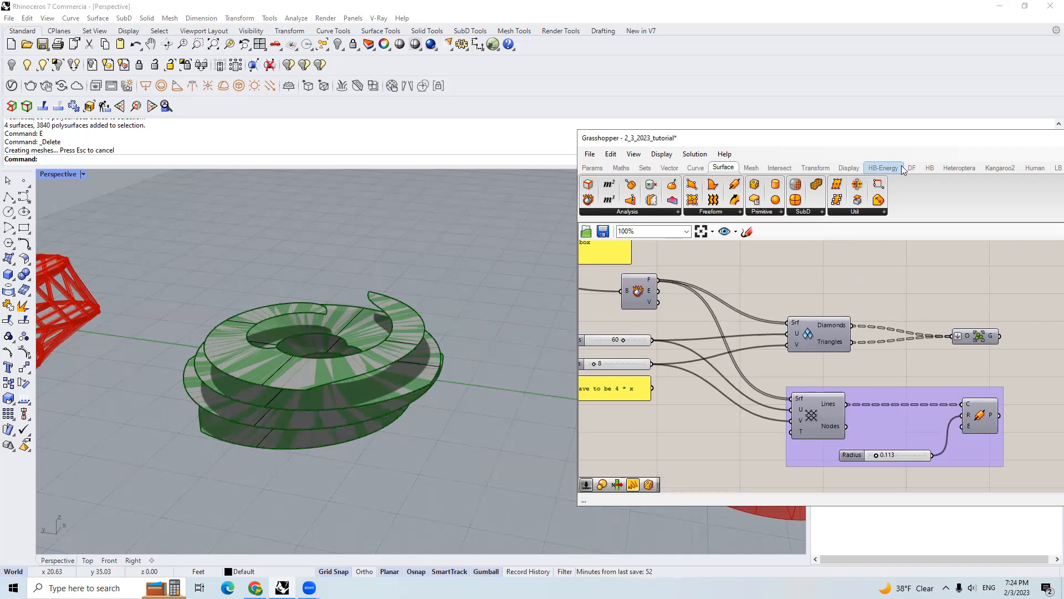
pyautogui.scroll(-2, 906, 248)
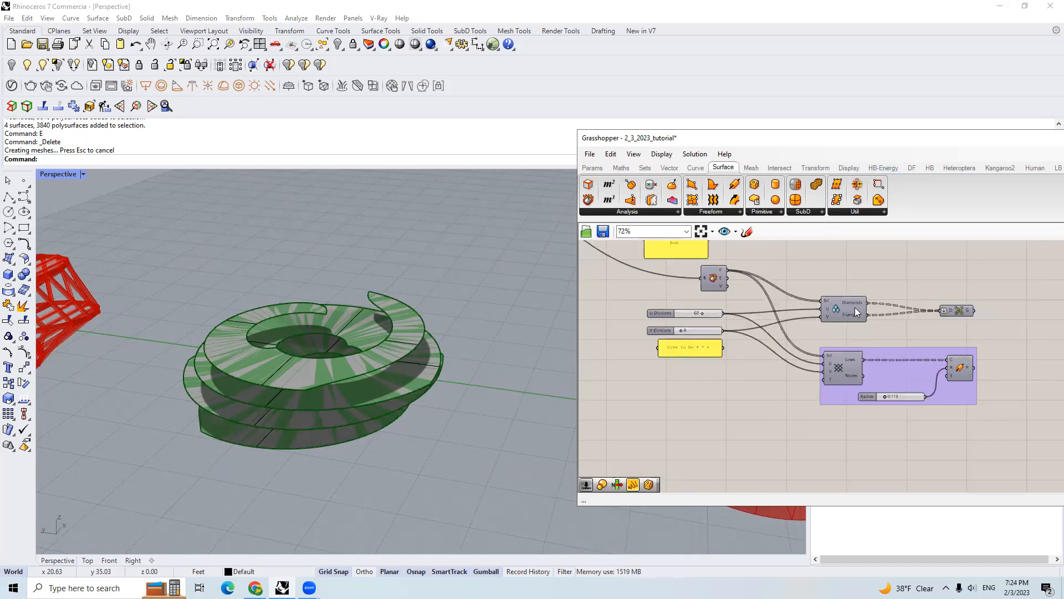
pyautogui.moveTo(856, 310)
pyautogui.scroll(2, 941, 327)
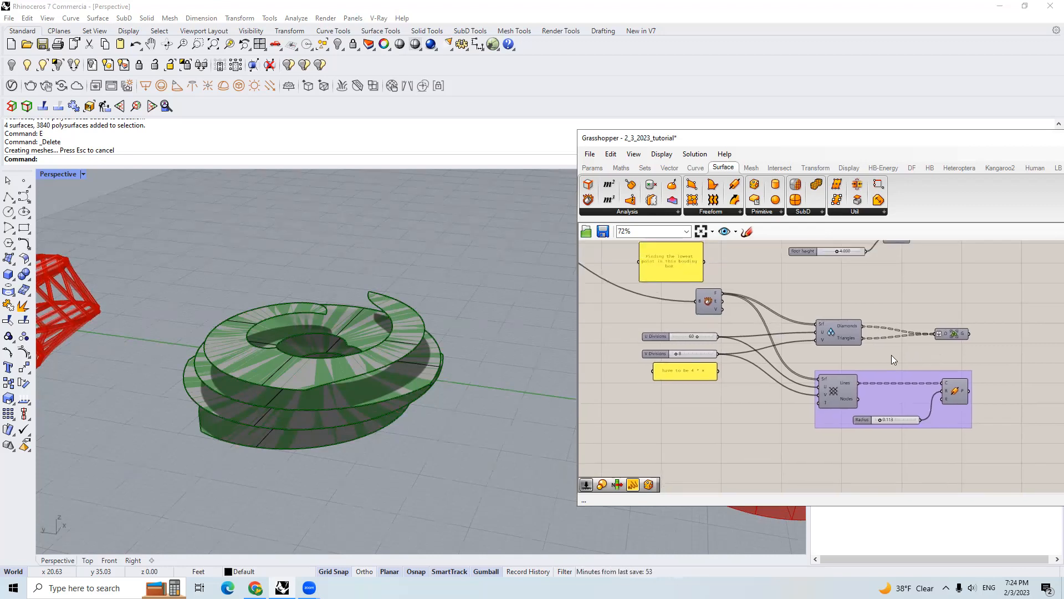
pyautogui.scroll(-2, 827, 337)
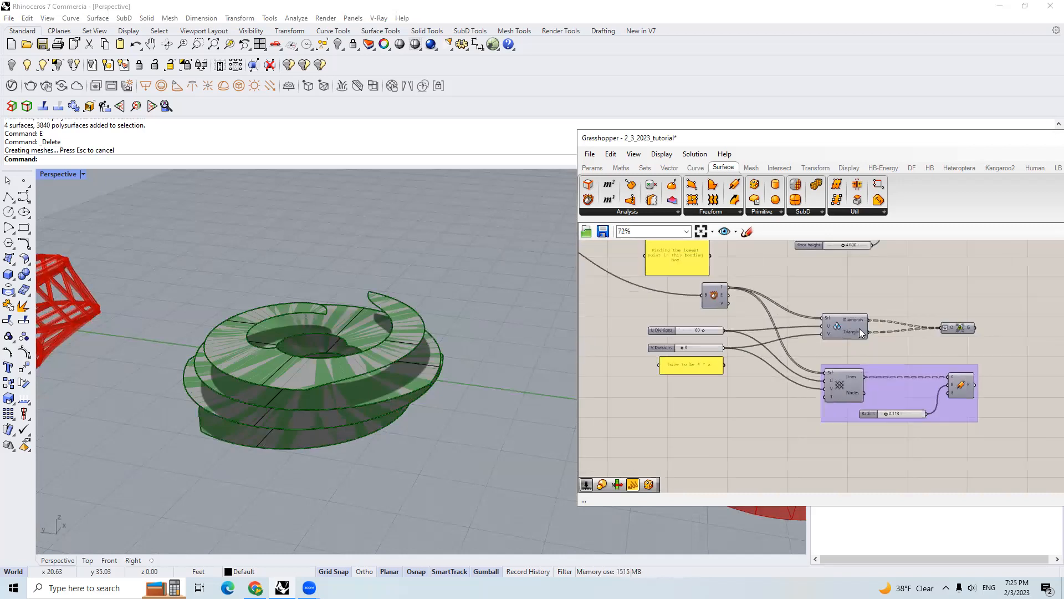
pyautogui.moveTo(502, 335); pyautogui.dragTo(488, 315, button='right')
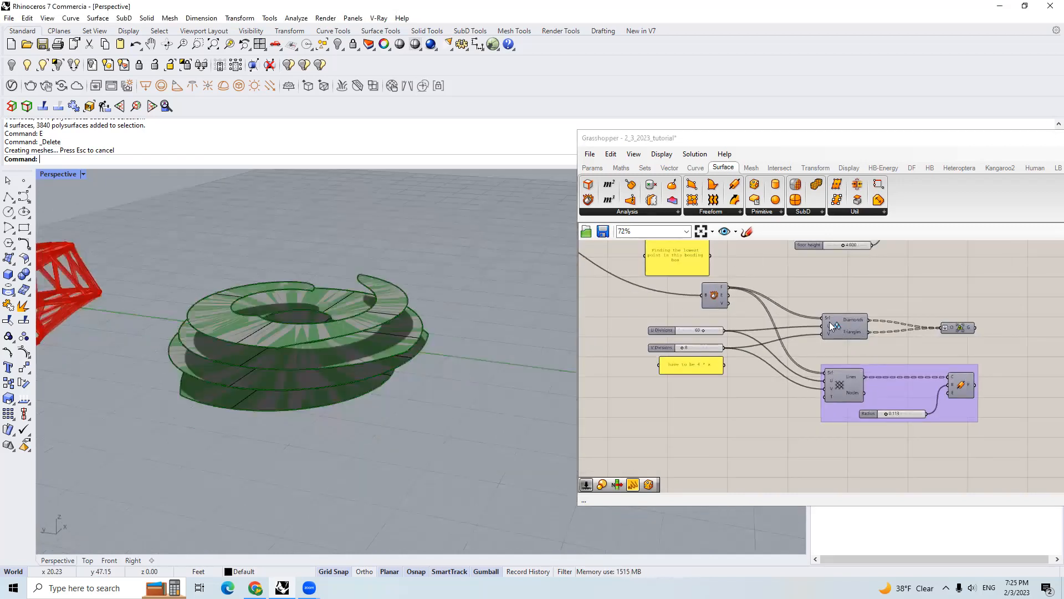
pyautogui.scroll(2, 830, 323)
pyautogui.moveTo(653, 308); pyautogui.dragTo(733, 333, button='right')
pyautogui.scroll(-3, 767, 323)
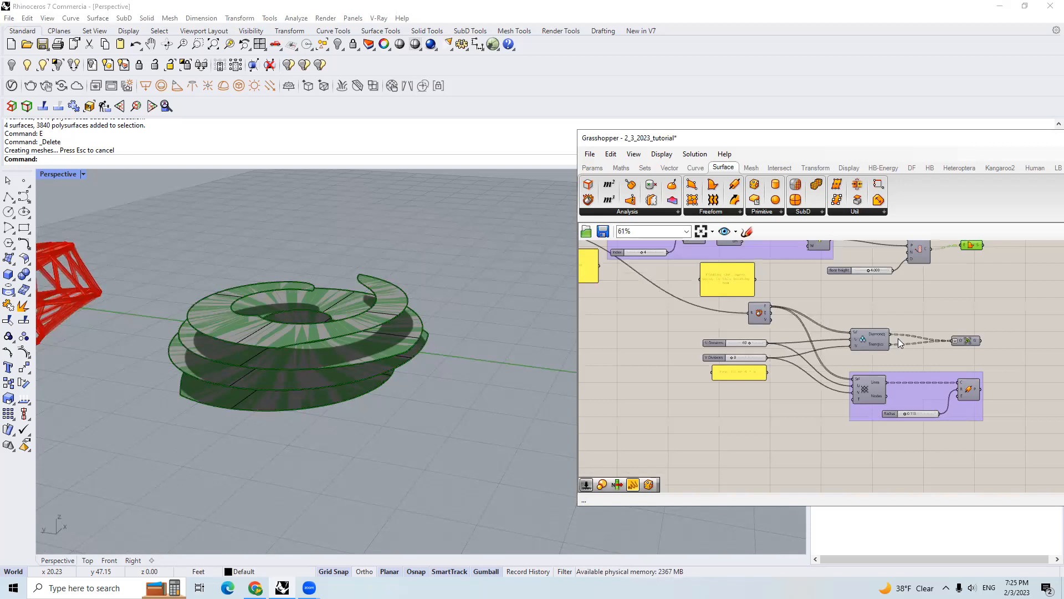
pyautogui.scroll(3, 885, 336)
pyautogui.moveTo(685, 301); pyautogui.dragTo(749, 312, button='right')
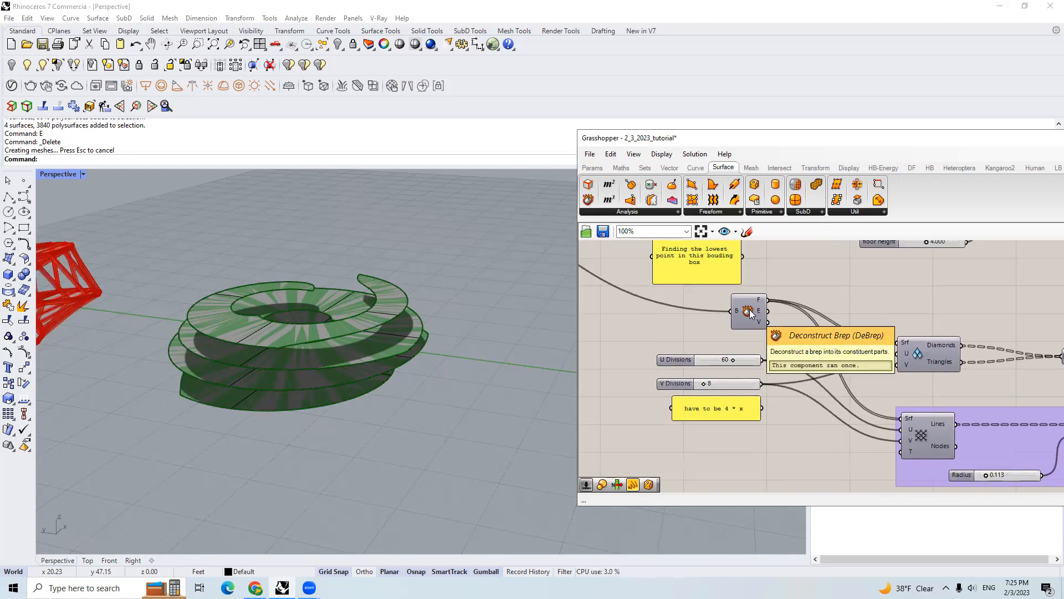
# Trace the Deconstruct Brep input back to the Loft and toggle that Loft's preview on and off
pyautogui.click(748, 312)
pyautogui.scroll(-3, 749, 313)
pyautogui.moveTo(659, 287); pyautogui.dragTo(794, 337, button='right')
pyautogui.click(638, 280)
pyautogui.middleClick(639, 280)
pyautogui.click(659, 261)
pyautogui.scroll(1, 636, 280)
pyautogui.middleClick(636, 280)
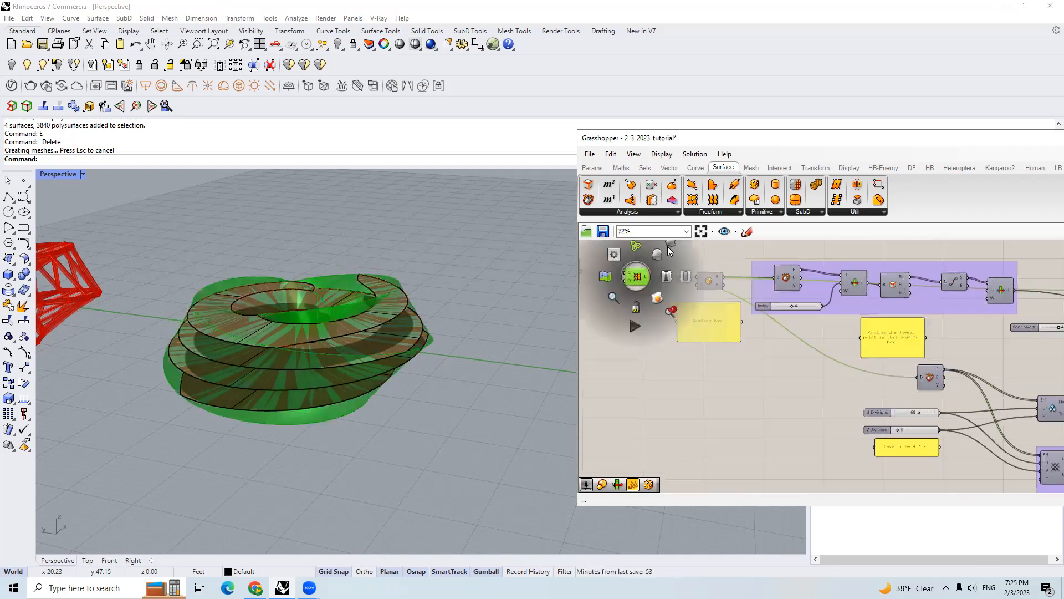
pyautogui.click(663, 252)
# Toggle the Deconstruct Brep preview on and off and check its Faces output
pyautogui.moveTo(905, 342); pyautogui.dragTo(829, 316, button='right')
pyautogui.scroll(2, 873, 346)
pyautogui.click(847, 355)
pyautogui.scroll(1, 847, 355)
pyautogui.middleClick(843, 352)
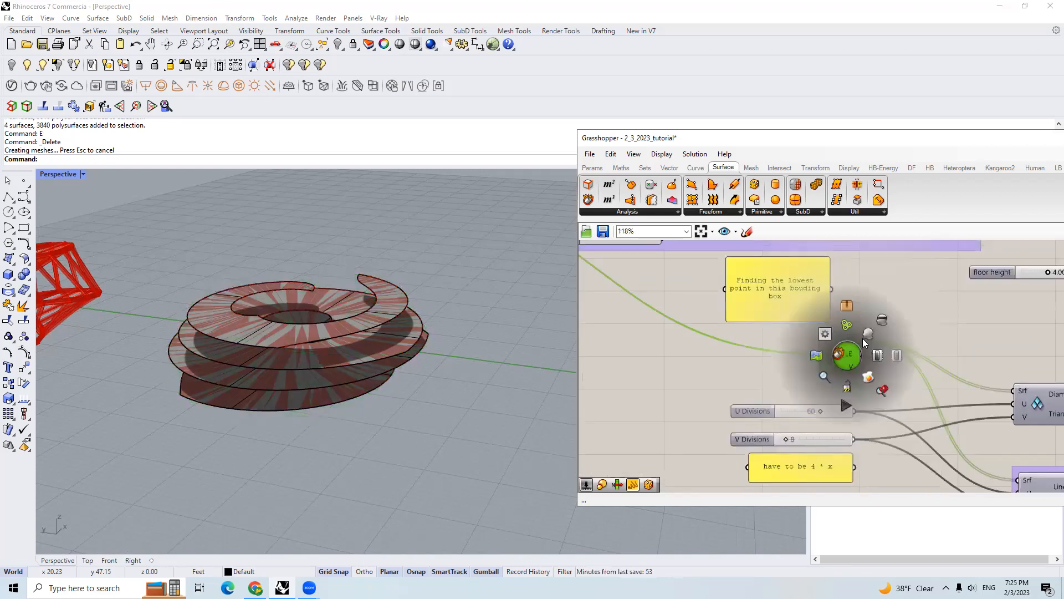
pyautogui.click(860, 339)
pyautogui.moveTo(851, 341)
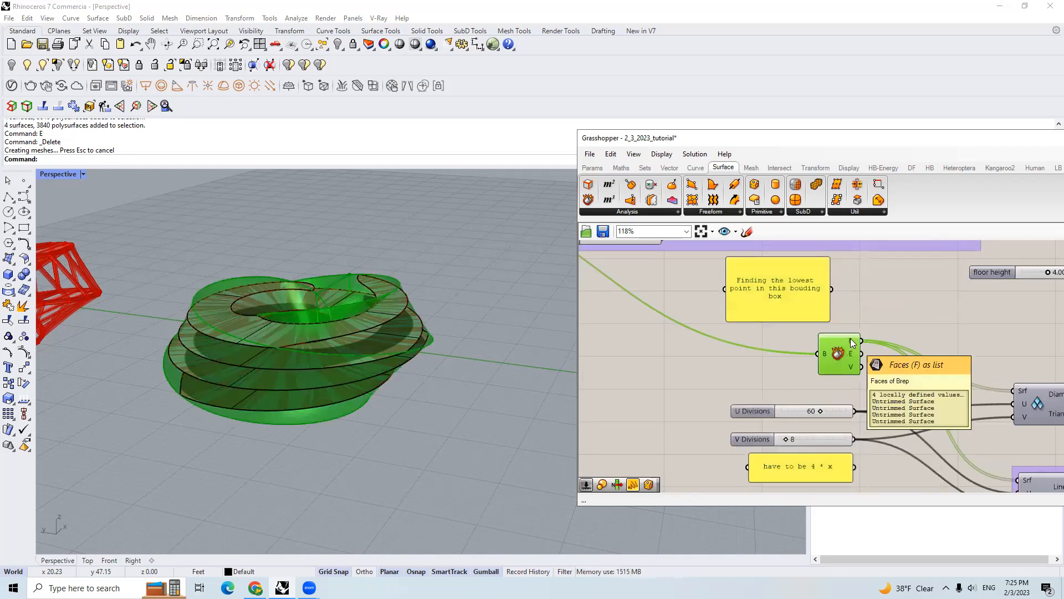
pyautogui.middleClick(840, 355)
pyautogui.click(866, 319)
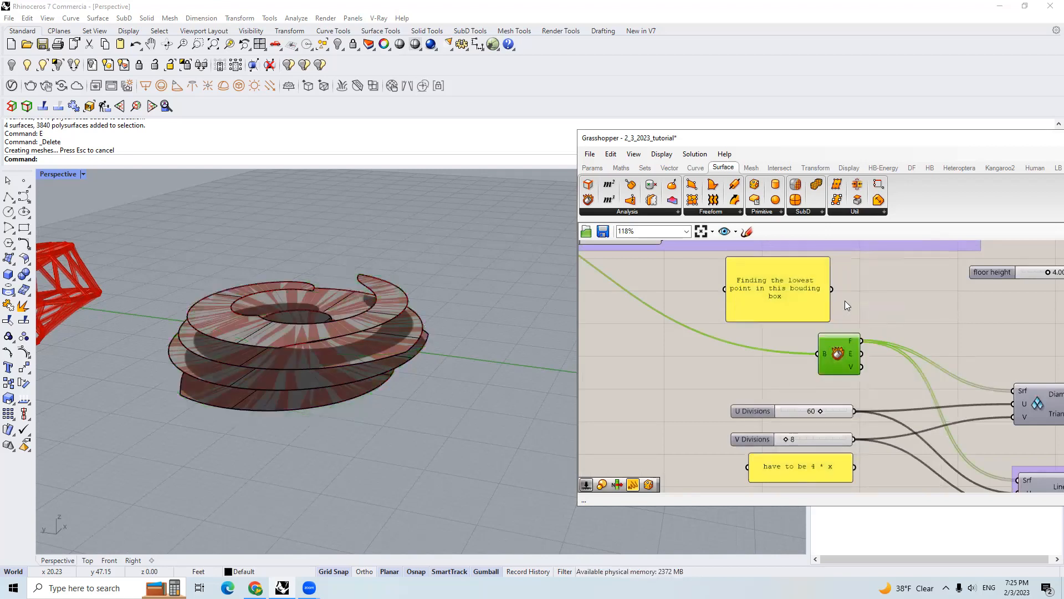
# Enable the preview of the Diamond Panels, Group, Diagrid Structure and Pipe components, and deselect them
pyautogui.scroll(-4, 855, 308)
pyautogui.scroll(3, 858, 349)
pyautogui.moveTo(976, 348); pyautogui.dragTo(868, 310, button='right')
pyautogui.scroll(1, 858, 349)
pyautogui.scroll(-3, 830, 338)
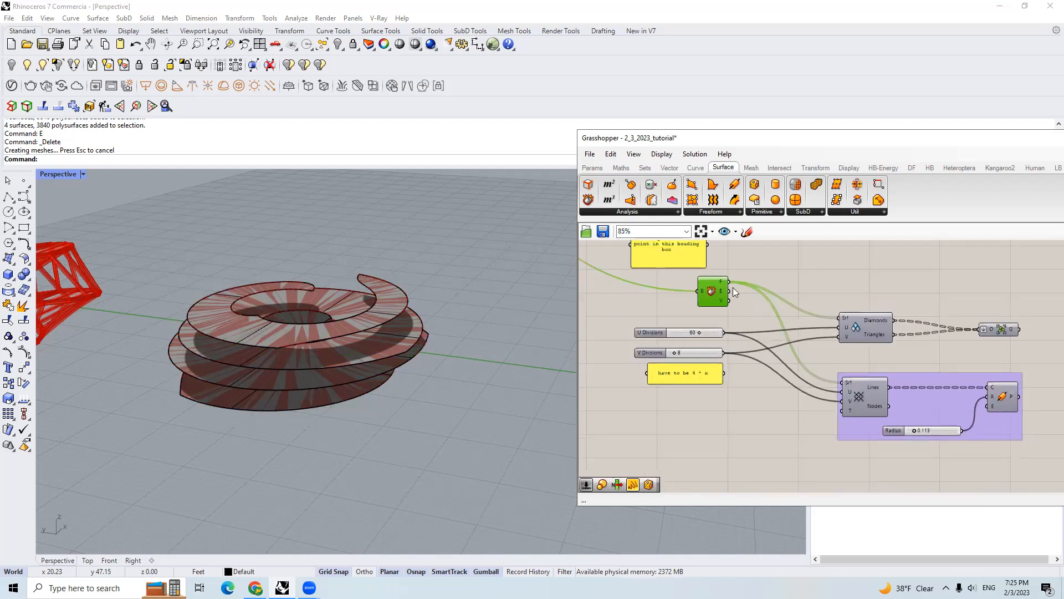
pyautogui.moveTo(1020, 299); pyautogui.dragTo(891, 315, button='right')
pyautogui.moveTo(913, 309); pyautogui.dragTo(717, 434)
pyautogui.middleClick(766, 395)
pyautogui.click(785, 377)
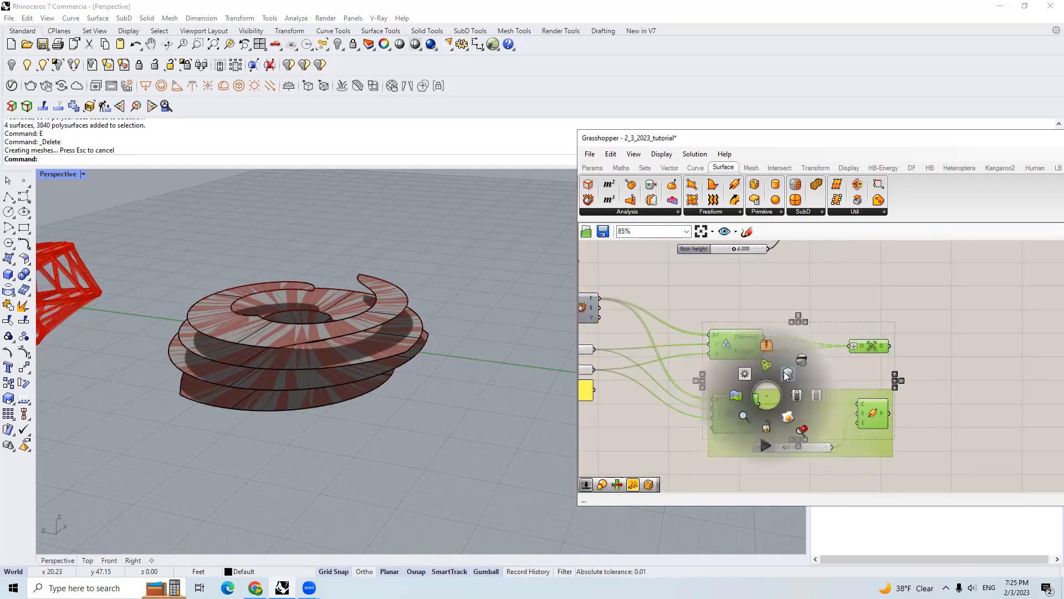
pyautogui.click(971, 356)
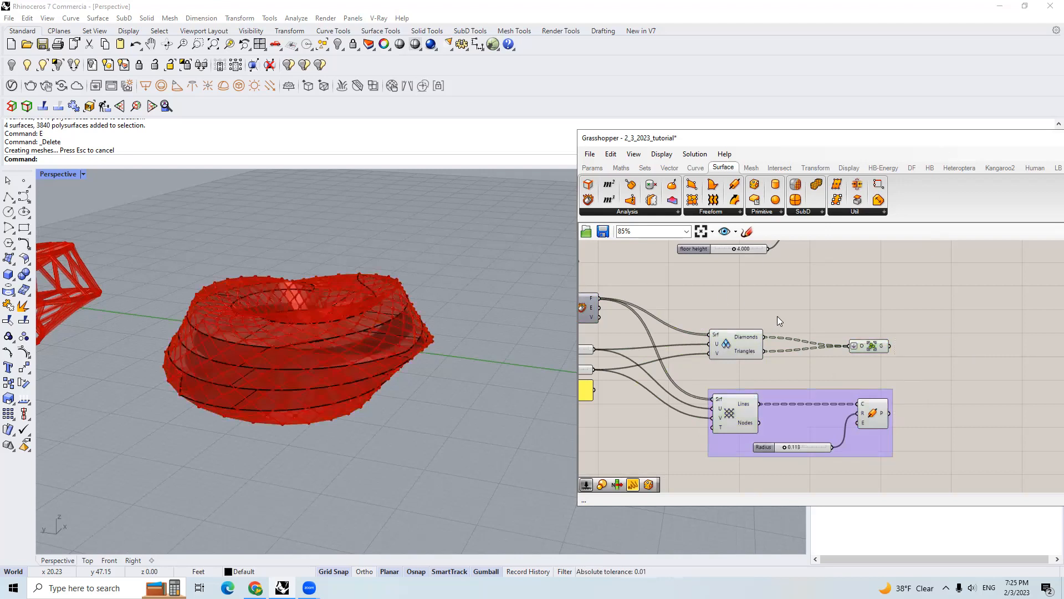
# Bake the Group component that collects the diamond and triangle panels, and deselect it
pyautogui.scroll(2, 778, 319)
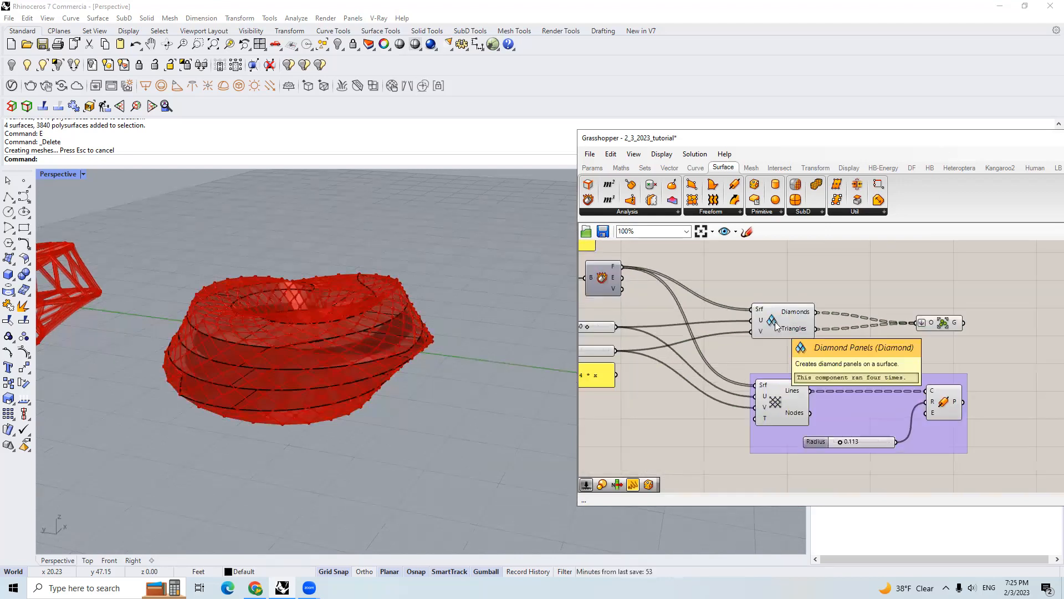
pyautogui.scroll(-3, 792, 322)
pyautogui.moveTo(898, 319); pyautogui.dragTo(871, 318, button='right')
pyautogui.scroll(3, 869, 319)
pyautogui.moveTo(931, 357); pyautogui.dragTo(811, 314)
pyautogui.moveTo(663, 325); pyautogui.dragTo(826, 317, button='right')
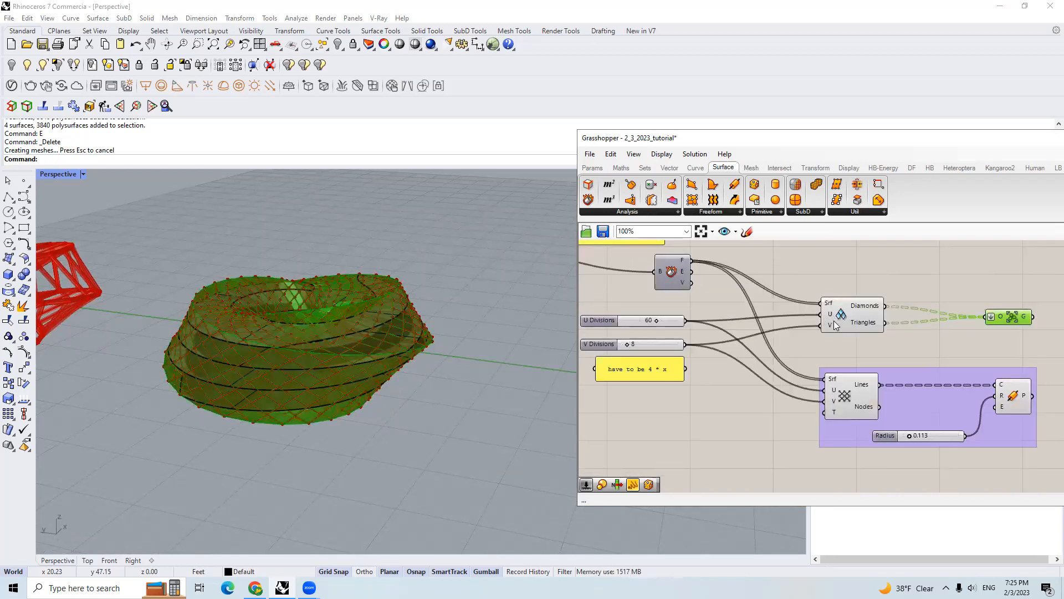
pyautogui.scroll(-2, 864, 318)
pyautogui.scroll(3, 897, 316)
pyautogui.middleClick(896, 315)
pyautogui.click(919, 337)
pyautogui.click(949, 315)
# Bake the Pipe component fed by the Diagrid Structure lines, and deselect it
pyautogui.scroll(-3, 949, 315)
pyautogui.scroll(2, 833, 374)
pyautogui.moveTo(778, 375); pyautogui.dragTo(820, 375, button='right')
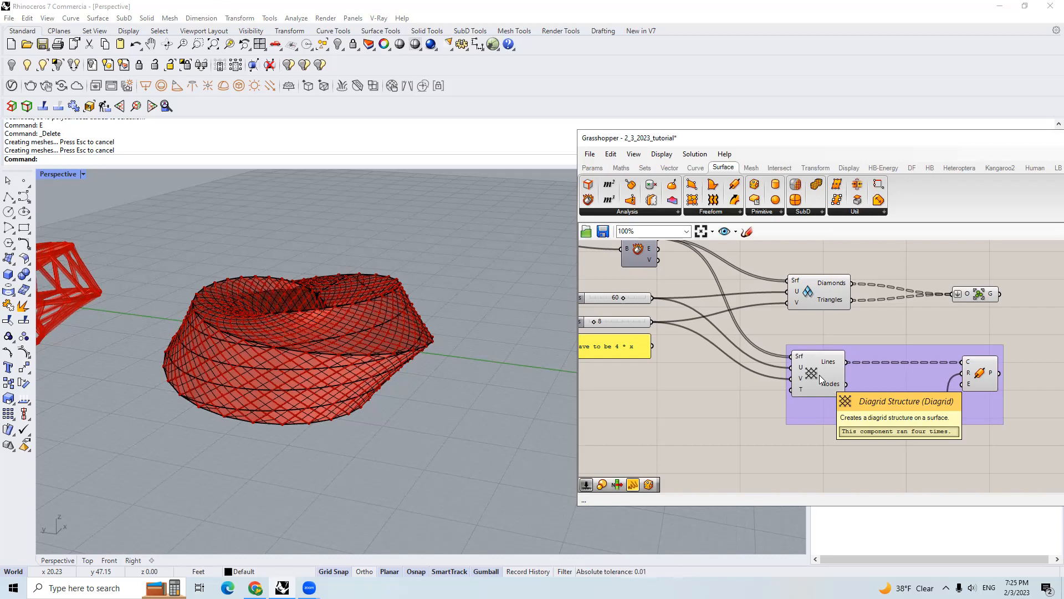
pyautogui.click(980, 375)
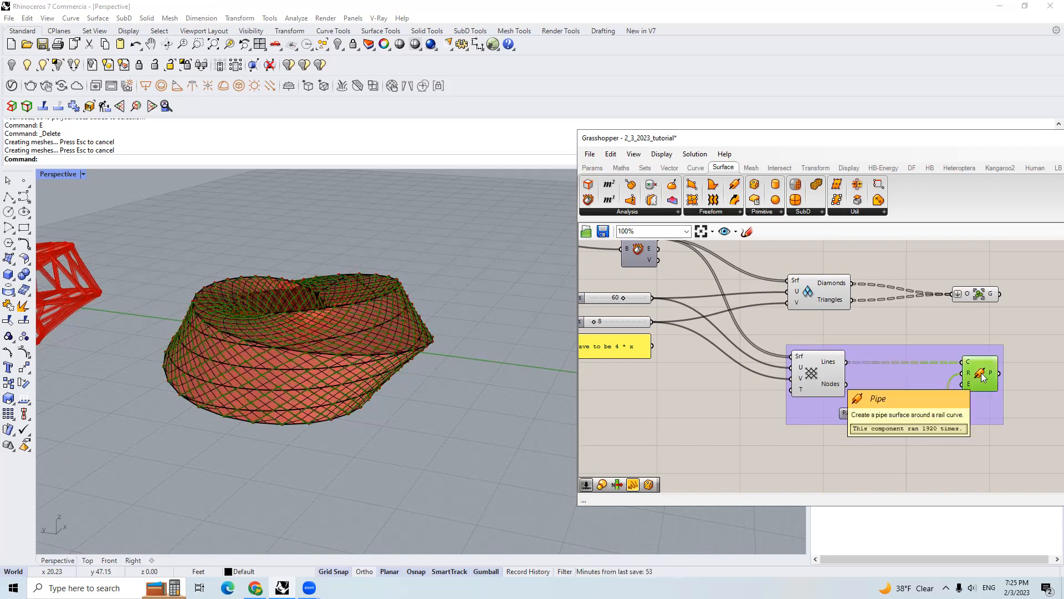
pyautogui.middleClick(981, 377)
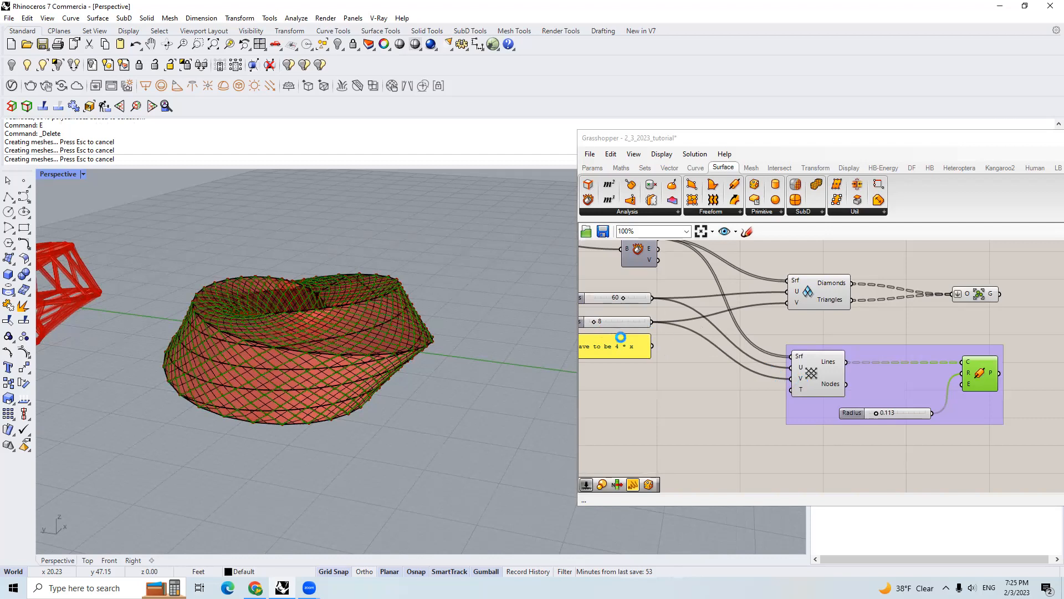
pyautogui.scroll(3, 682, 337)
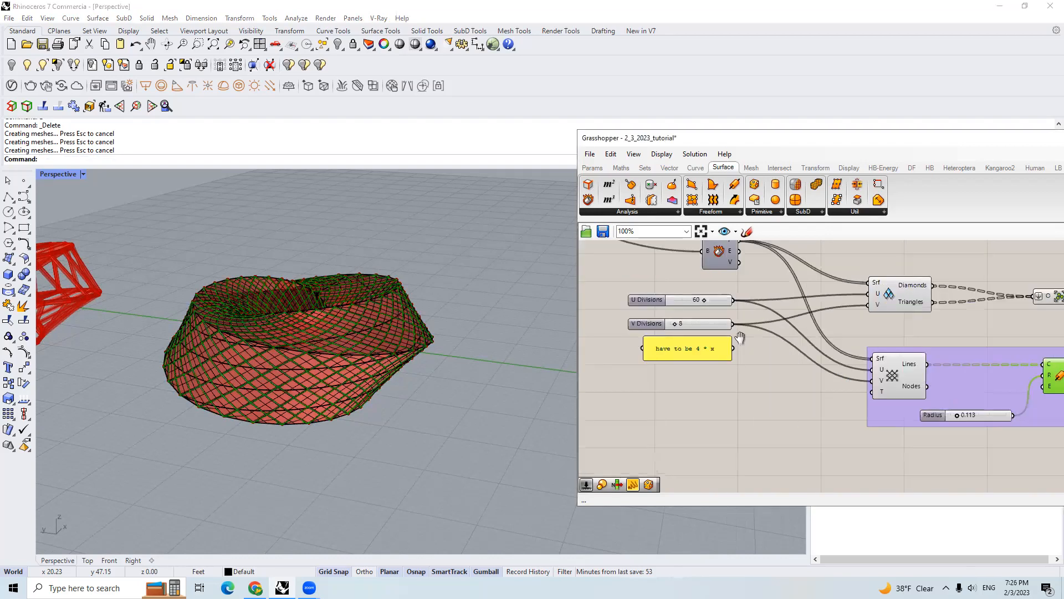
pyautogui.rightClick(731, 323)
pyautogui.click(761, 309)
# Inspect the panelled and piped twisted form from above and up close in the Perspective viewport
pyautogui.scroll(-3, 760, 309)
pyautogui.moveTo(454, 347); pyautogui.dragTo(336, 392, button='right')
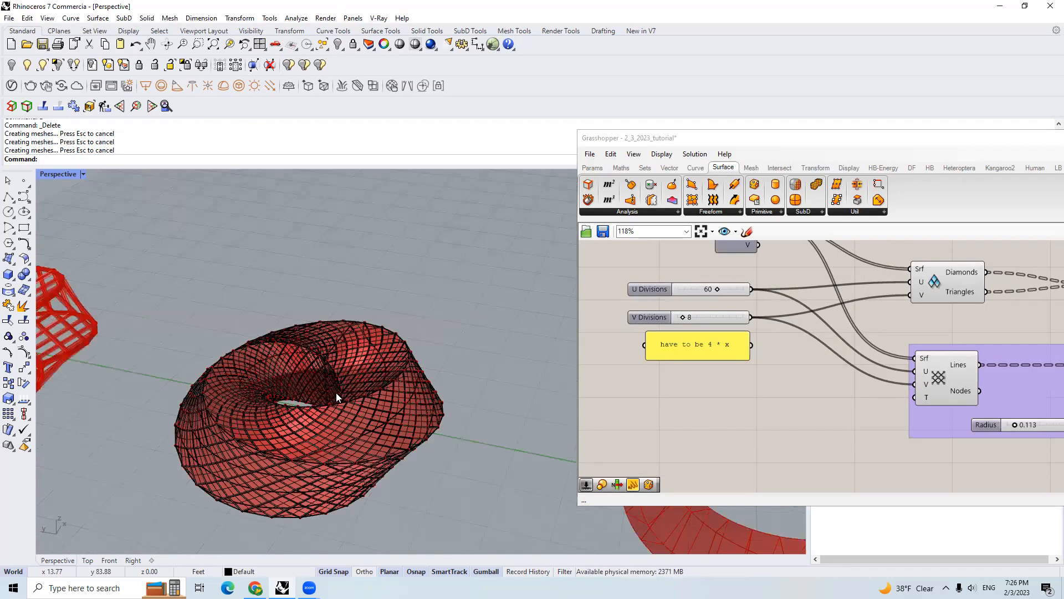
pyautogui.scroll(2, 336, 392)
pyautogui.scroll(-6, 739, 313)
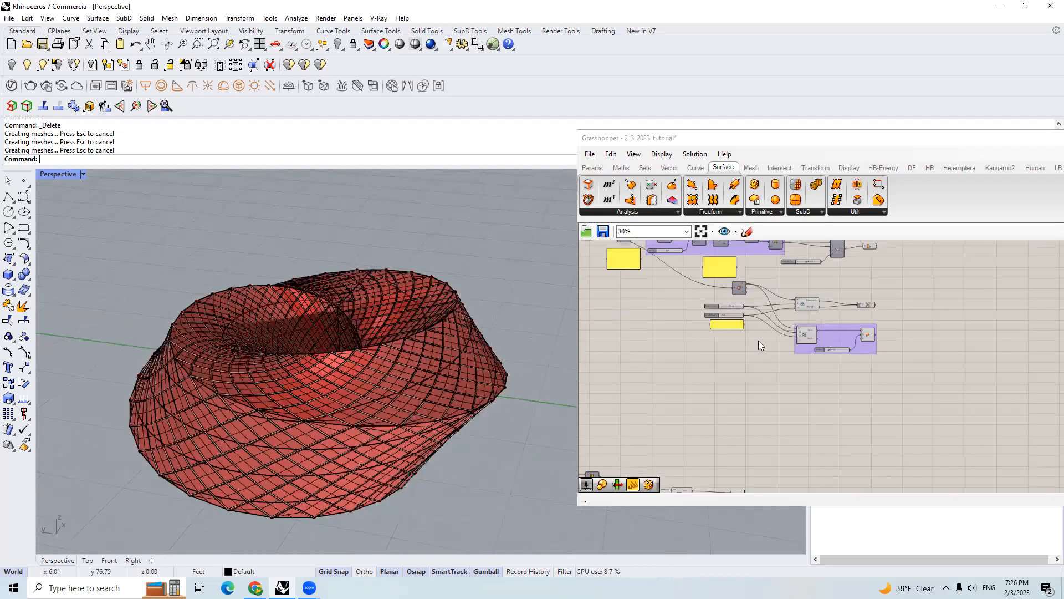
# Look over the whole definition and close the Grasshopper window
pyautogui.moveTo(818, 339); pyautogui.dragTo(714, 419, button='right')
pyautogui.scroll(3, 713, 418)
pyautogui.scroll(-5, 832, 370)
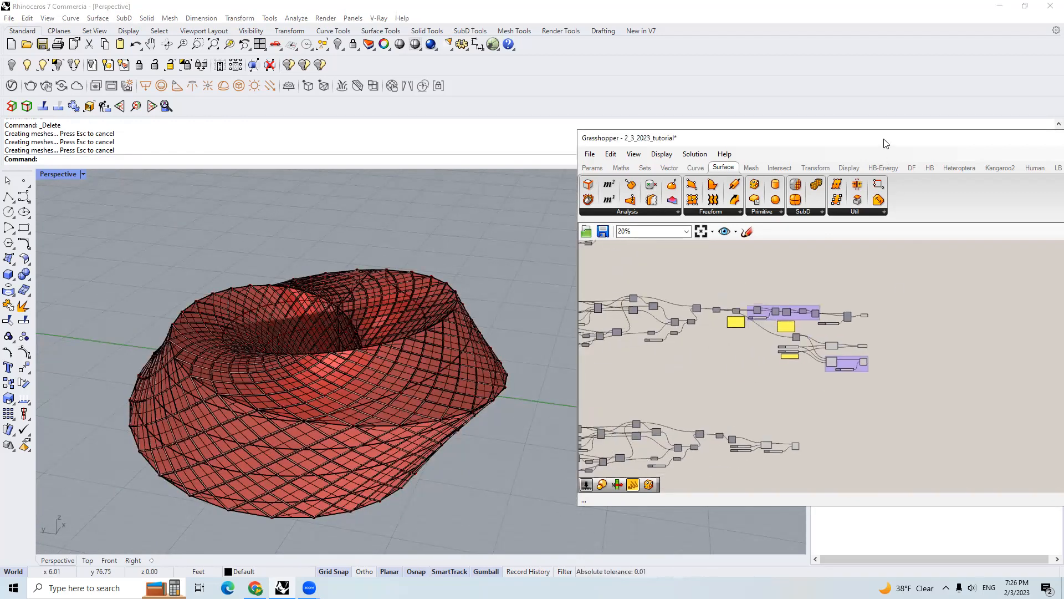
pyautogui.moveTo(871, 139); pyautogui.dragTo(531, 163)
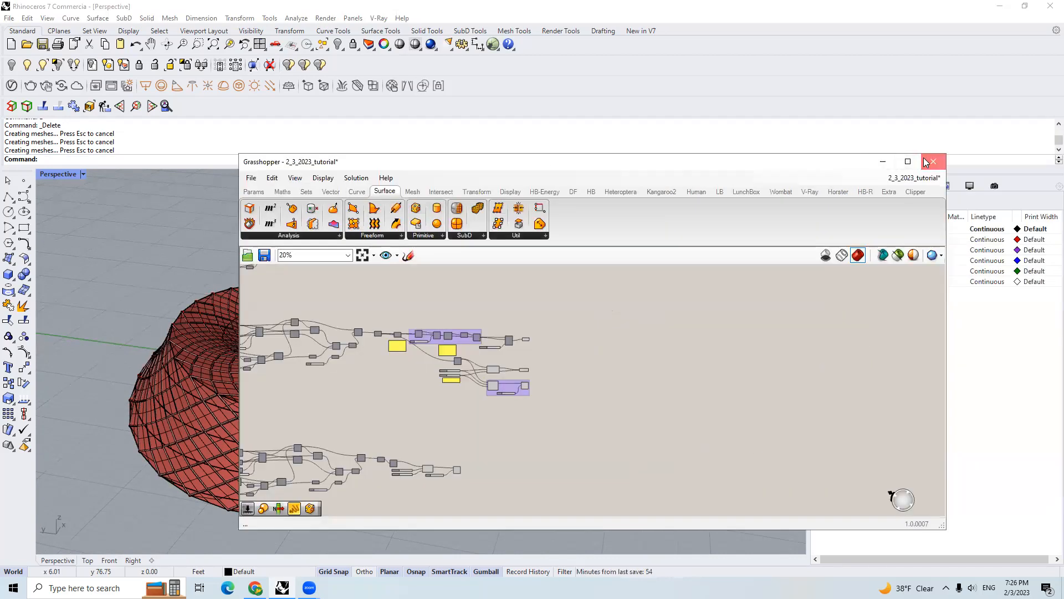
pyautogui.click(933, 161)
# Set the Perspective viewport's display mode to Rendered, with the baked form framed up close
pyautogui.moveTo(533, 291); pyautogui.dragTo(444, 223, button='right')
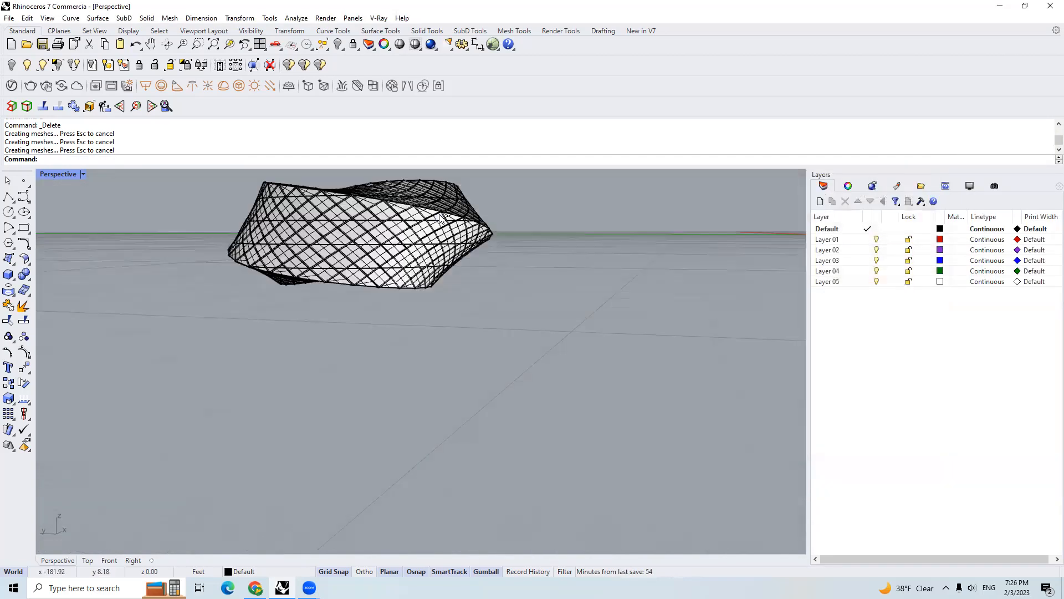
pyautogui.scroll(6, 444, 223)
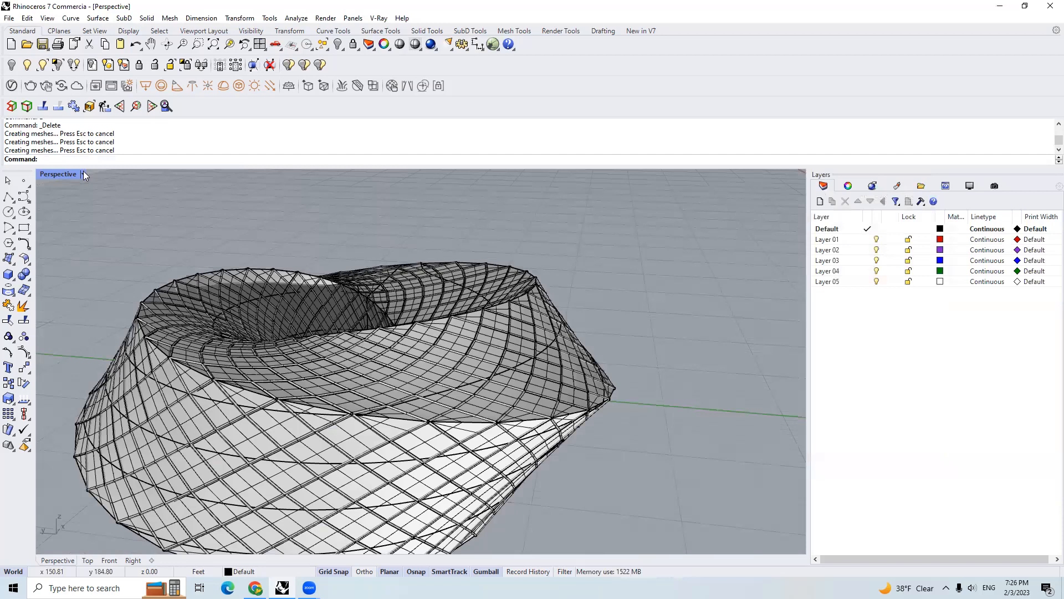
pyautogui.hotkey('ctrl', 'alt', 'r')
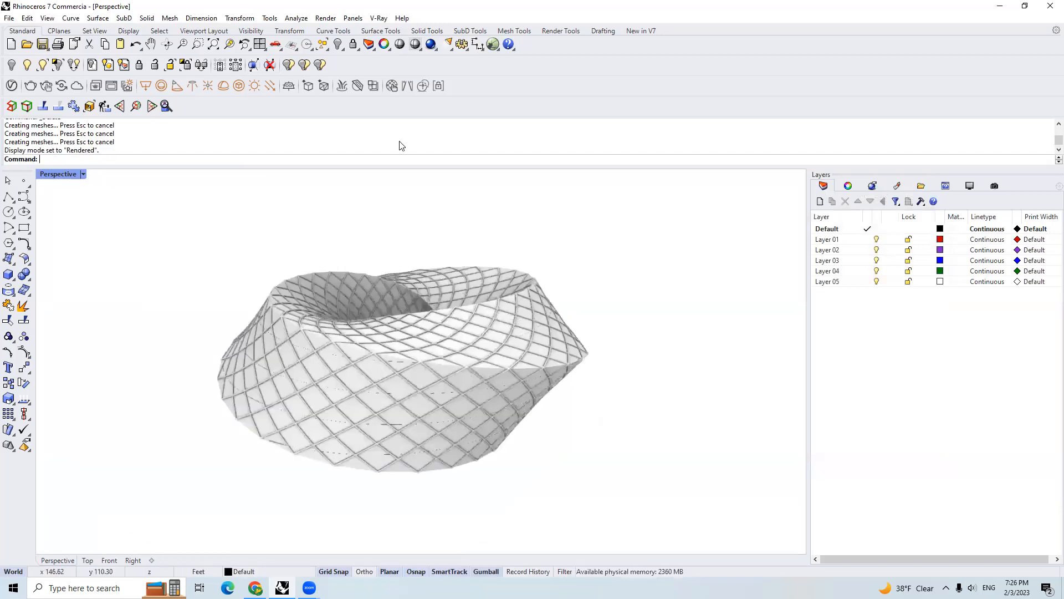
# Add a V-Ray infinite plane, lower it to the base of the form in the Front view, and return to Perspective
pyautogui.click(289, 85)
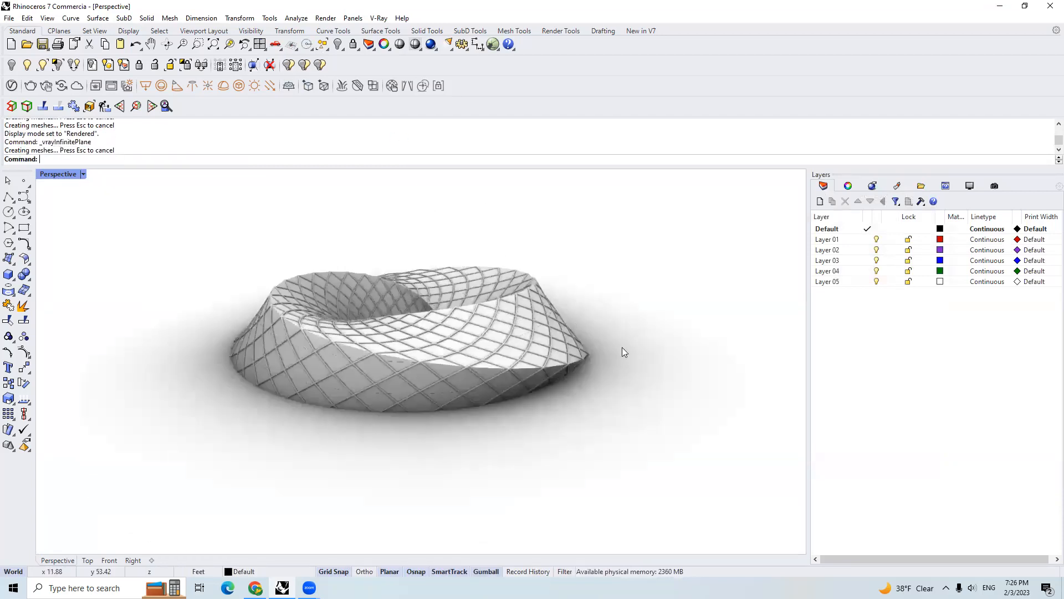
pyautogui.click(109, 559)
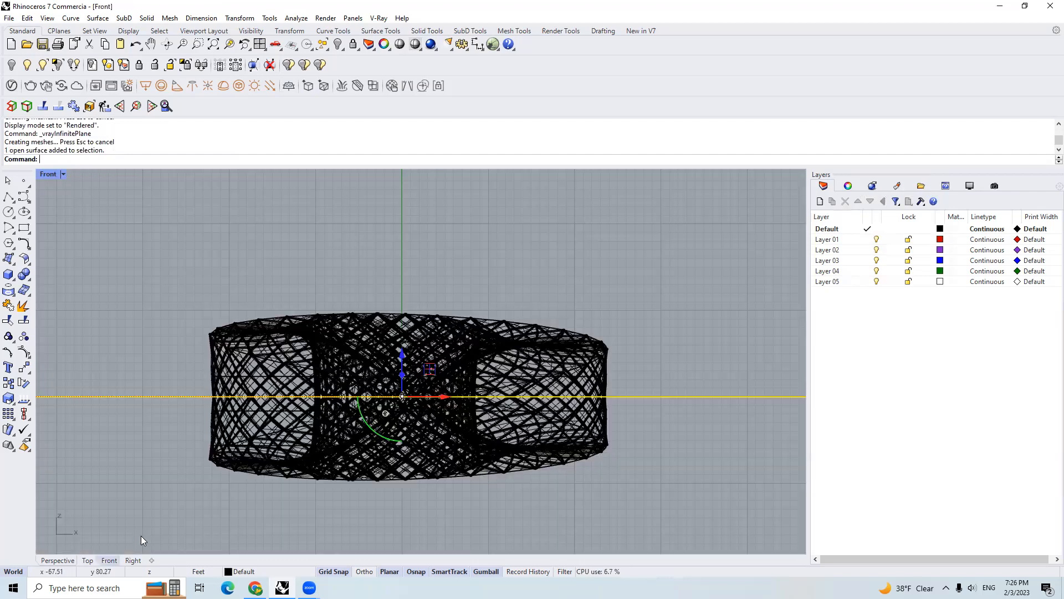
pyautogui.moveTo(403, 344); pyautogui.dragTo(352, 381, button='right')
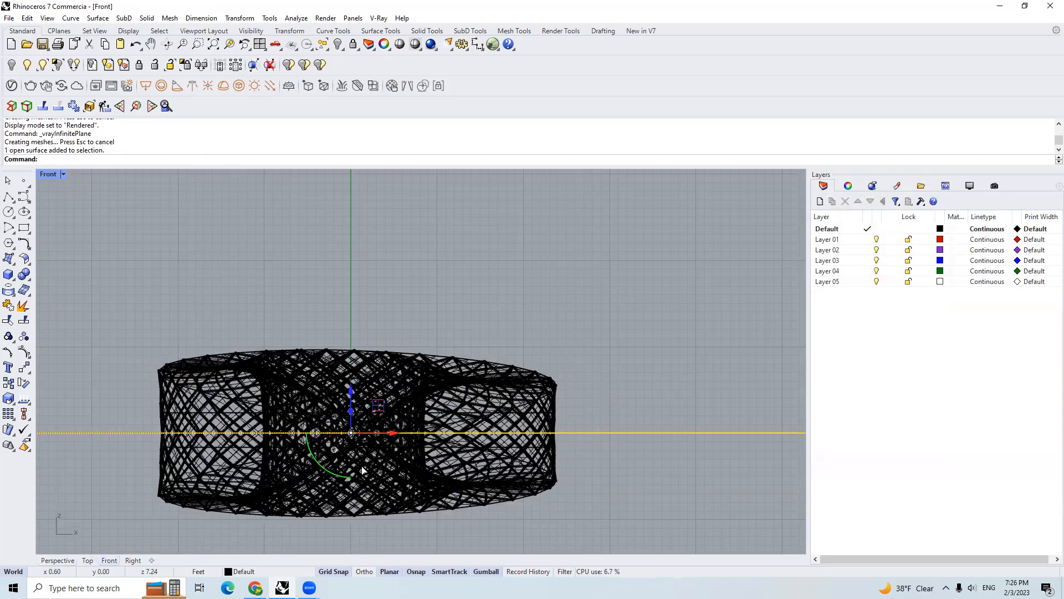
pyautogui.moveTo(363, 470); pyautogui.dragTo(137, 538)
pyautogui.click(58, 560)
pyautogui.scroll(-3, 368, 382)
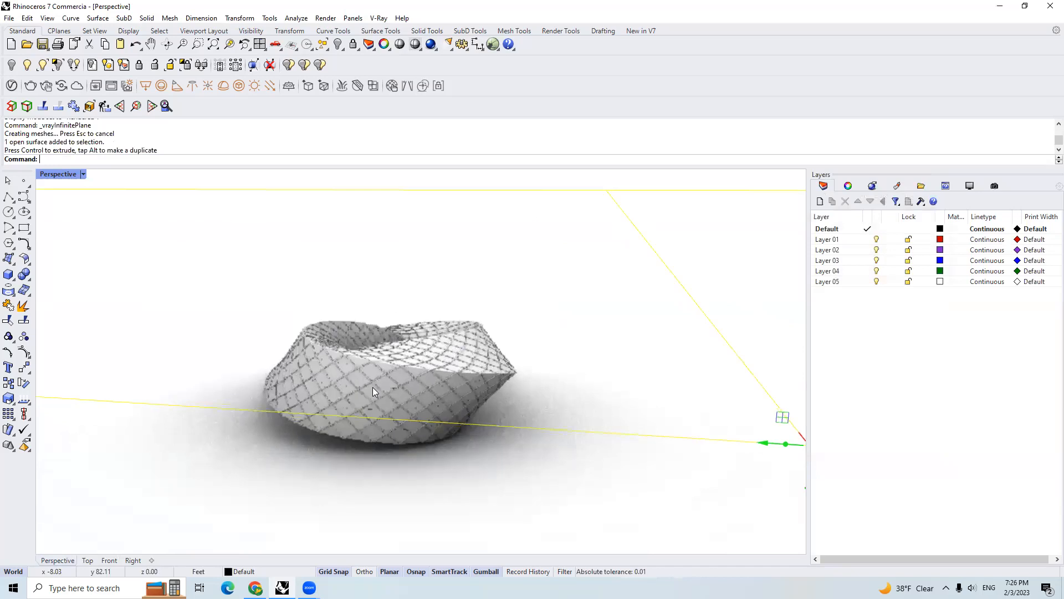
# Hide the group of façade panels covering the twisted form so the structure and floors are exposed
pyautogui.scroll(6, 372, 386)
pyautogui.hotkey('ctrl', 'a')
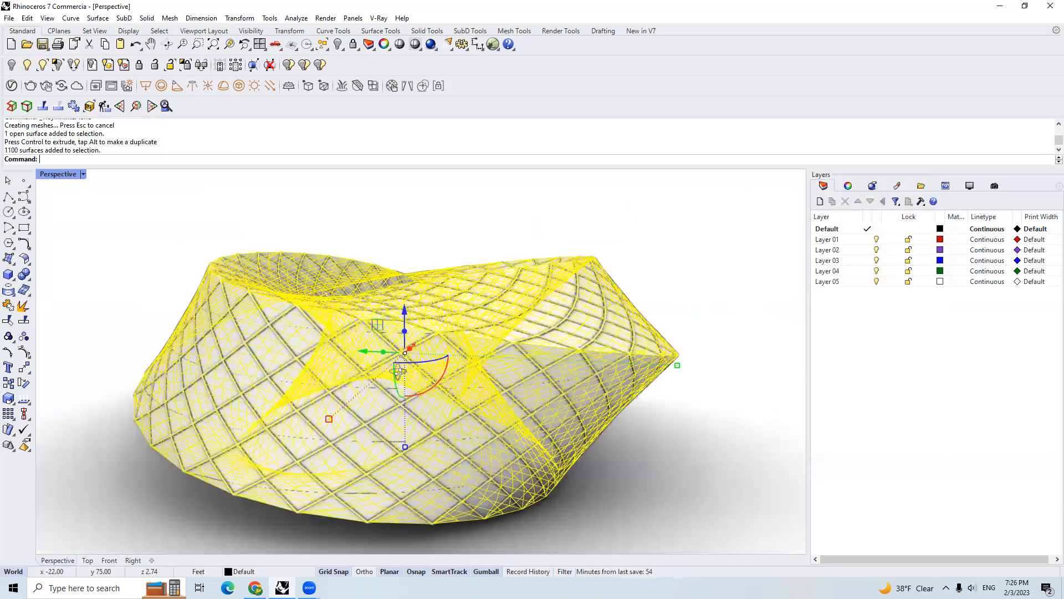
pyautogui.moveTo(398, 379); pyautogui.dragTo(392, 389, button='right')
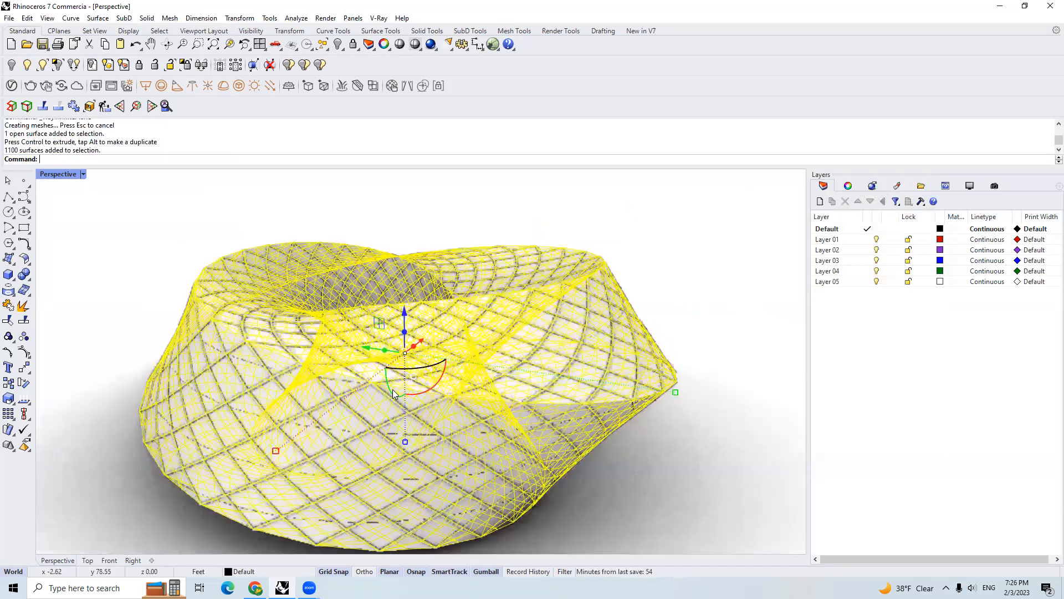
pyautogui.scroll(3, 388, 332)
pyautogui.middleClick(372, 328)
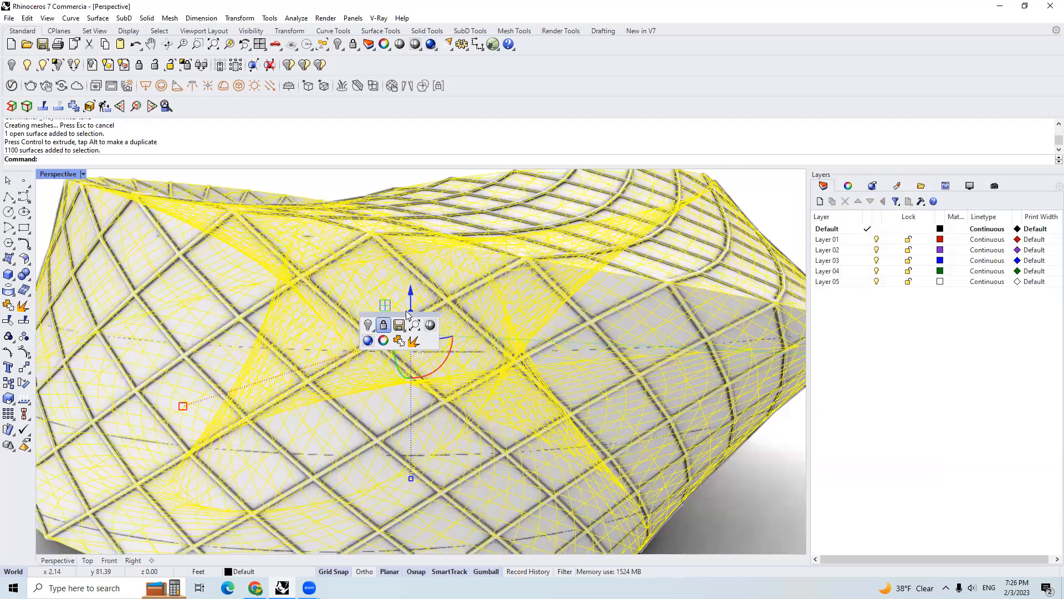
pyautogui.hotkey('ctrl', 'h')
# Examine the exposed diagrid, selecting a single pipe and viewing the structure both as a whole and up close
pyautogui.click(427, 377)
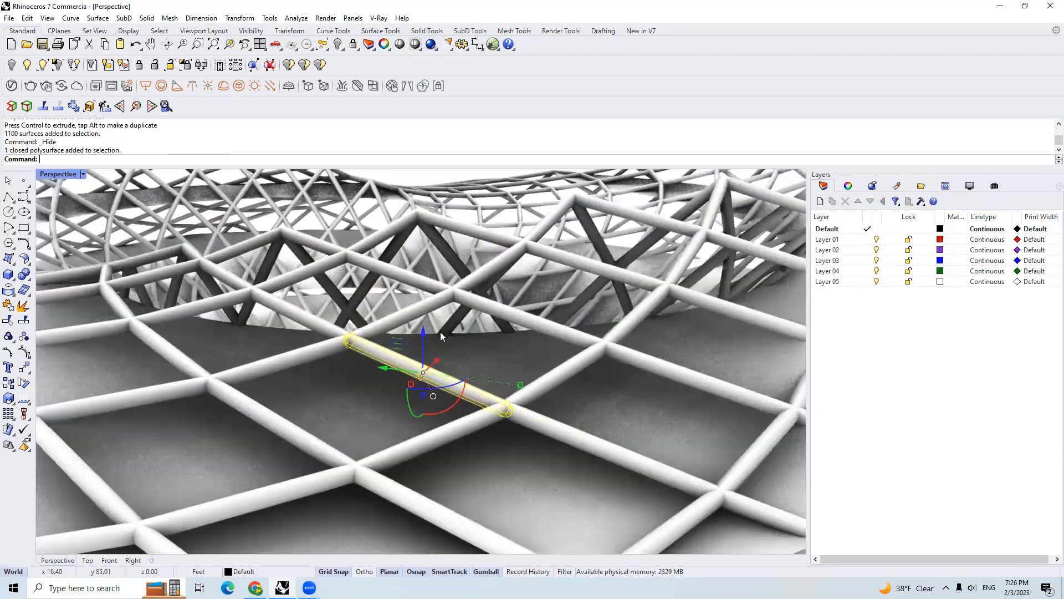
pyautogui.scroll(-1, 424, 296)
pyautogui.scroll(-10, 439, 301)
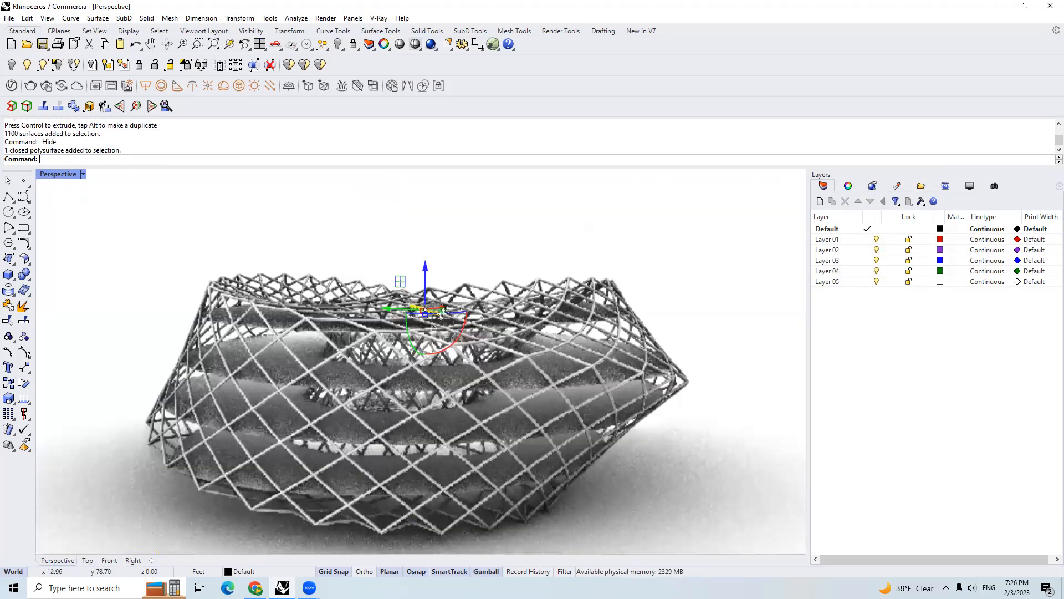
pyautogui.moveTo(434, 261); pyautogui.dragTo(452, 358, button='right')
pyautogui.scroll(4, 460, 359)
pyautogui.scroll(4, 436, 336)
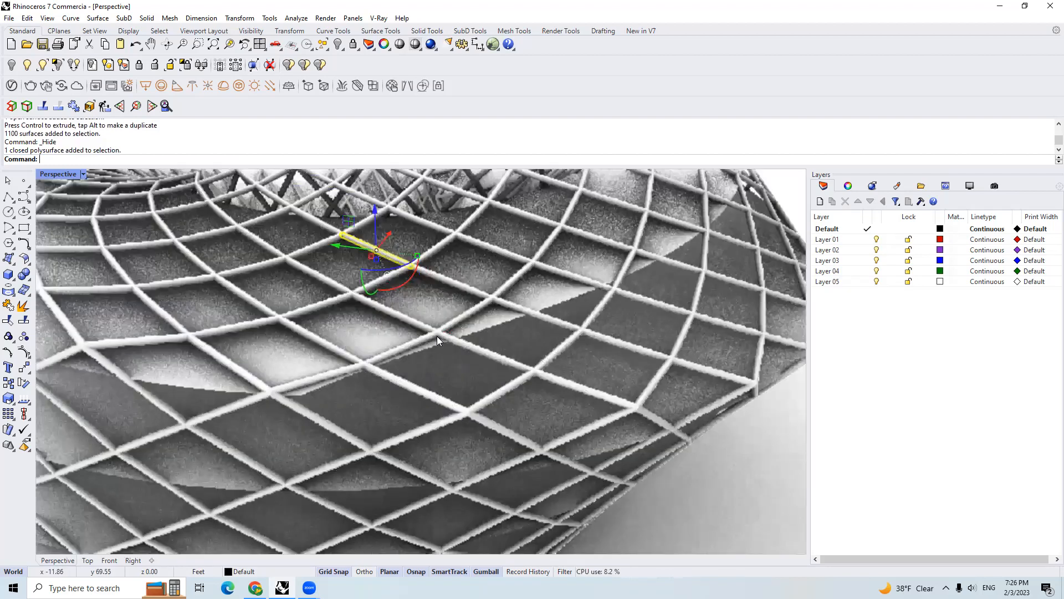
pyautogui.scroll(3, 387, 337)
# Select the baked floor surfaces and examine them inside the diagrid from above and from the side
pyautogui.click(374, 336)
pyautogui.scroll(-6, 423, 292)
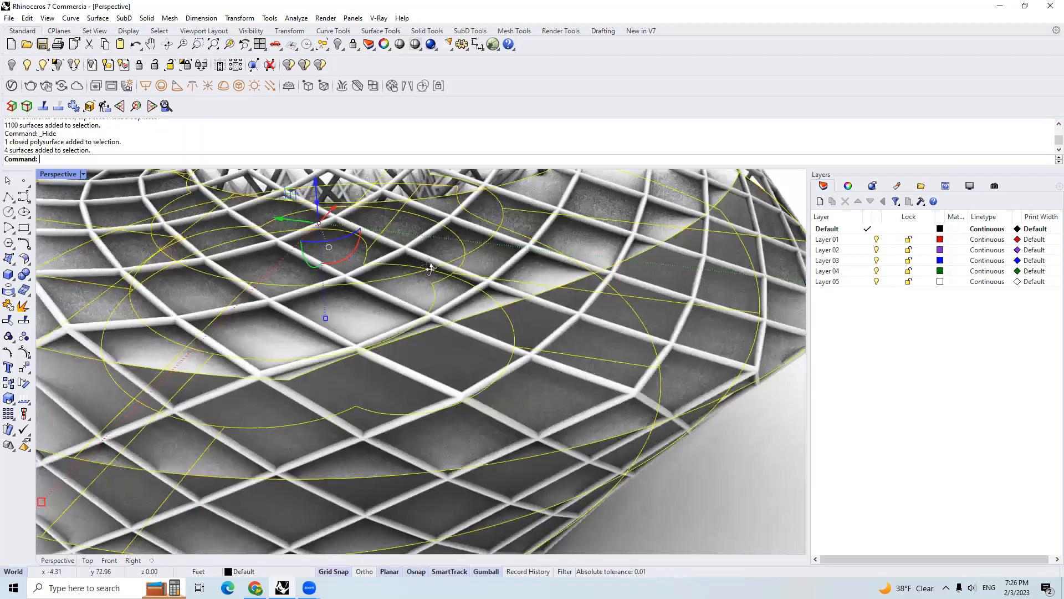
pyautogui.scroll(-10, 400, 258)
pyautogui.moveTo(359, 285); pyautogui.dragTo(342, 308, button='right')
pyautogui.scroll(2, 343, 308)
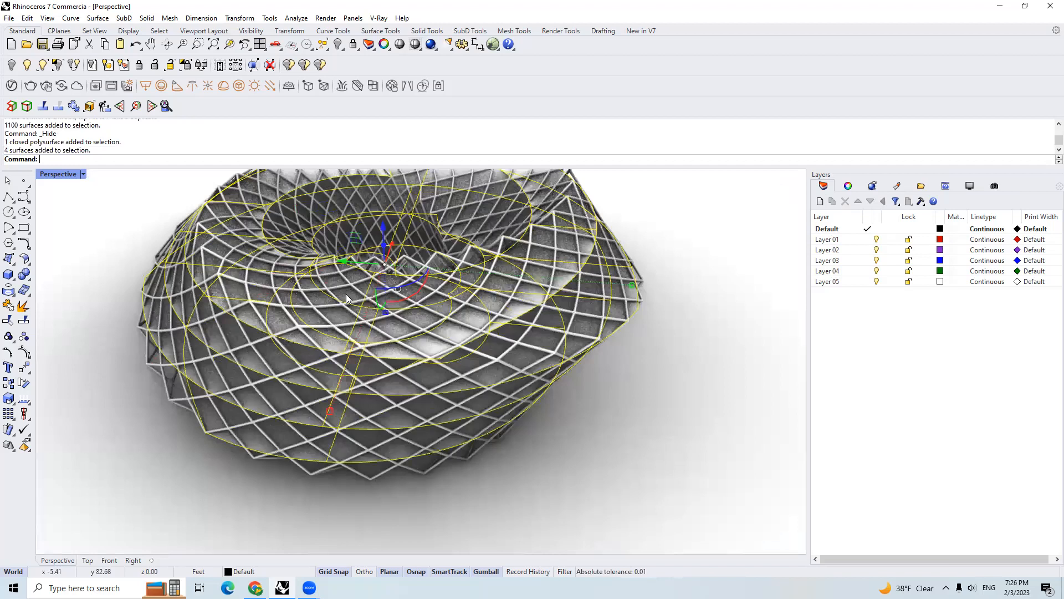
pyautogui.scroll(2, 349, 301)
pyautogui.press('Home')
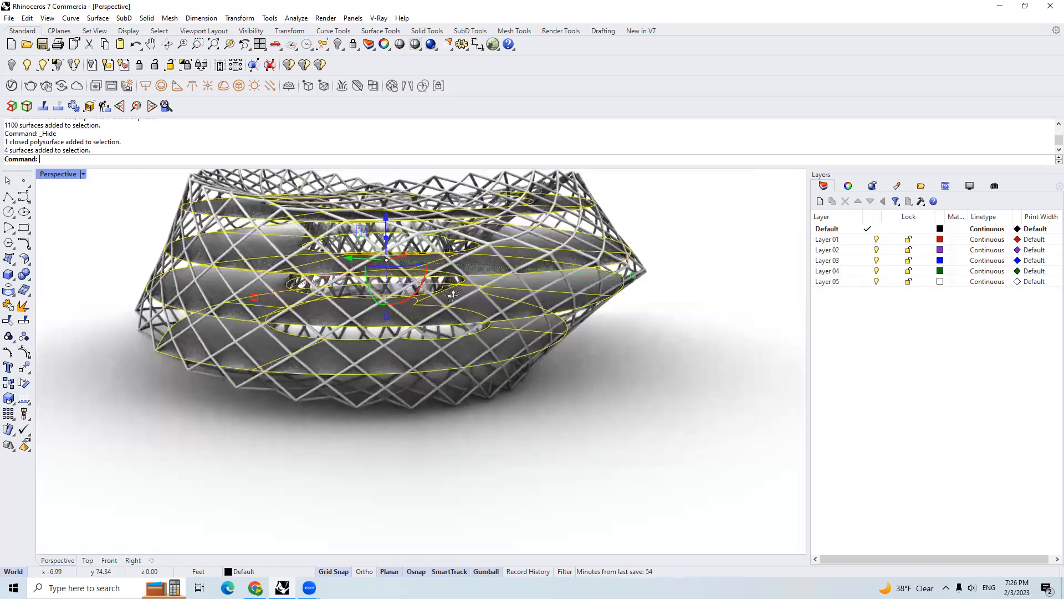
pyautogui.moveTo(450, 291); pyautogui.dragTo(454, 348, button='right')
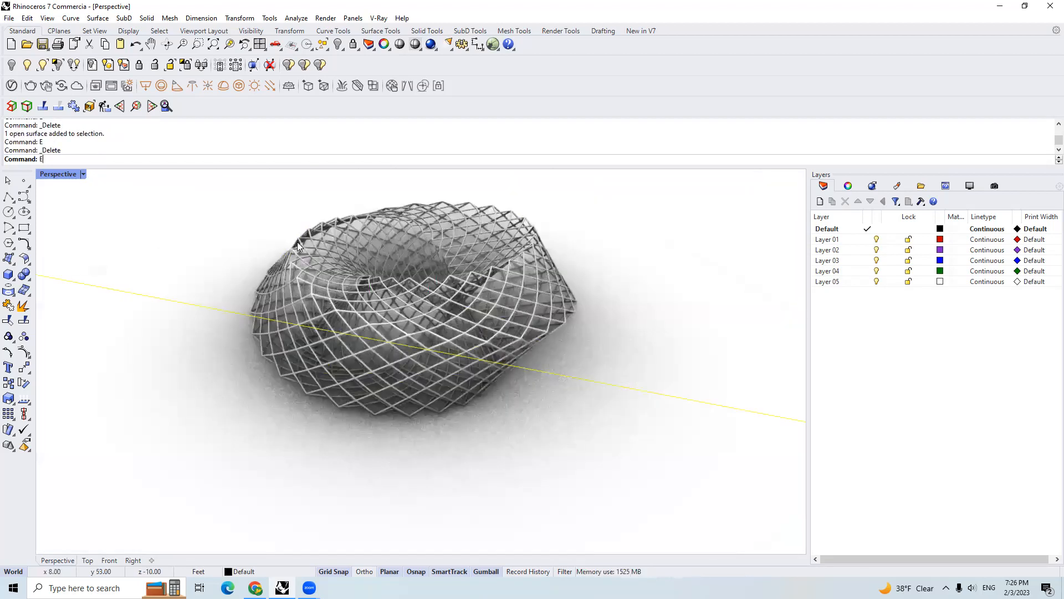
# Delete all the baked diagrid pipes still standing in the Perspective viewport
pyautogui.moveTo(209, 188)
pyautogui.mouseDown()
pyautogui.moveTo(443, 328)
pyautogui.moveTo(641, 465)
pyautogui.mouseUp()
pyautogui.write('e')
pyautogui.press('Return')
# Reopen Grasshopper, bake the Group component that collects the Diamonds and Triangles panels, and close the Grasshopper window
pyautogui.write('Grasshopper')
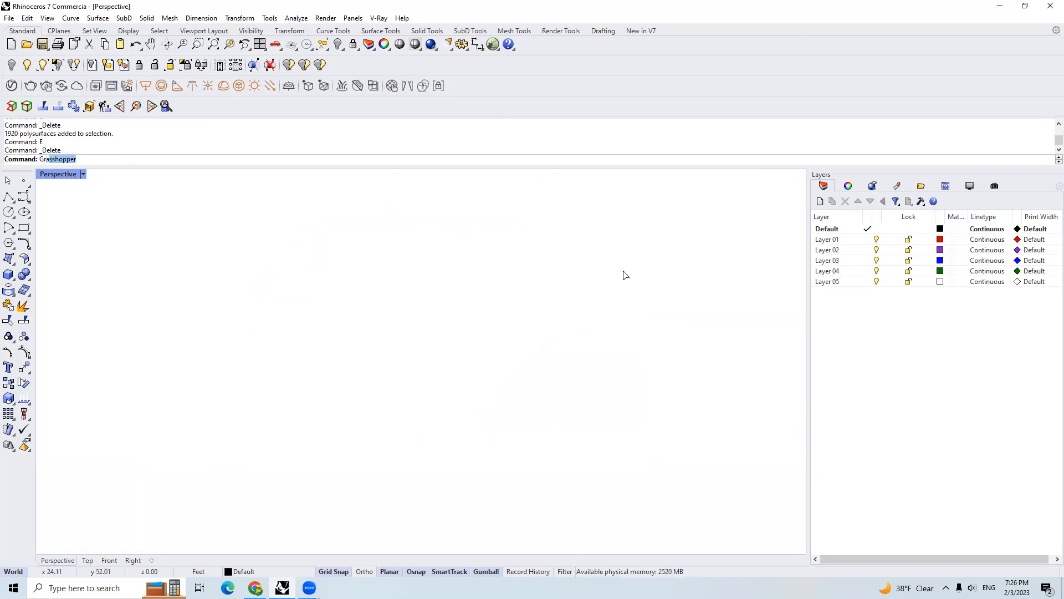
pyautogui.press('Return')
pyautogui.scroll(-3, 742, 332)
pyautogui.scroll(8, 639, 358)
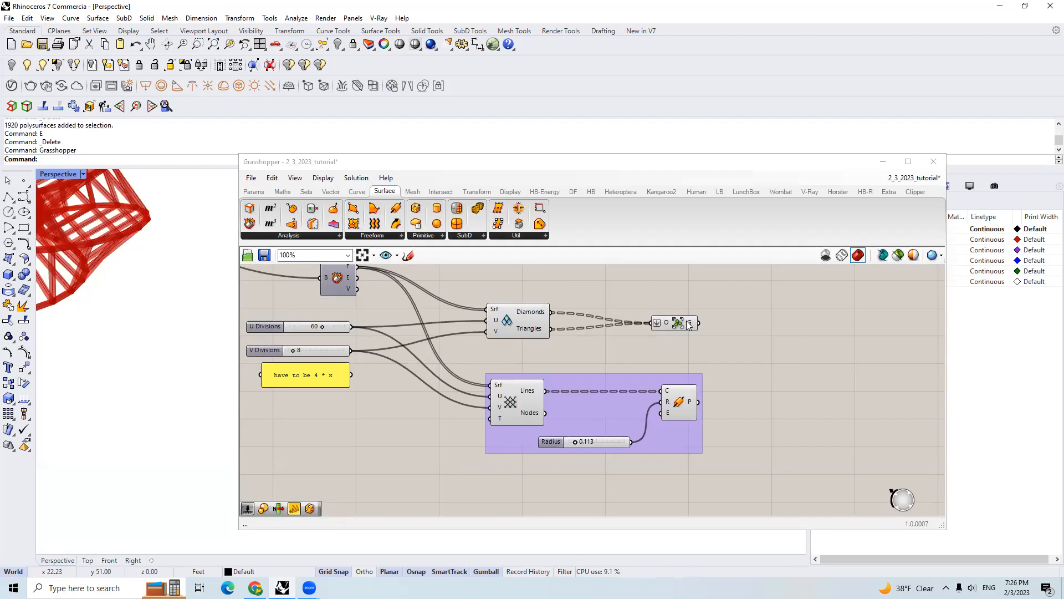
pyautogui.click(689, 324)
pyautogui.scroll(1, 689, 324)
pyautogui.middleClick(687, 323)
pyautogui.click(708, 342)
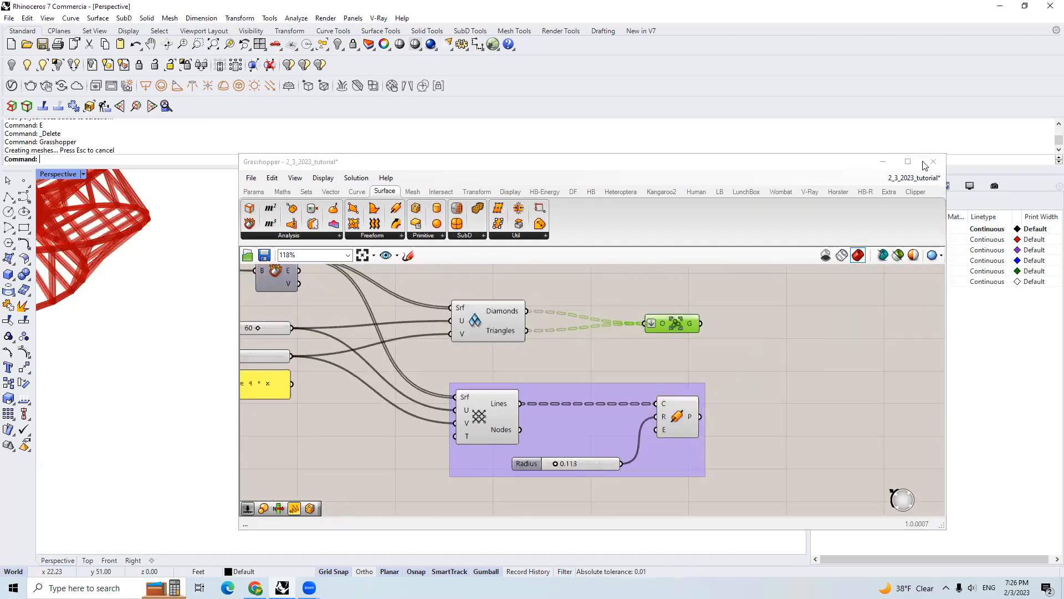
pyautogui.click(934, 161)
# Select and delete the newly baked panels, and bring Grasshopper back up
pyautogui.scroll(5, 580, 349)
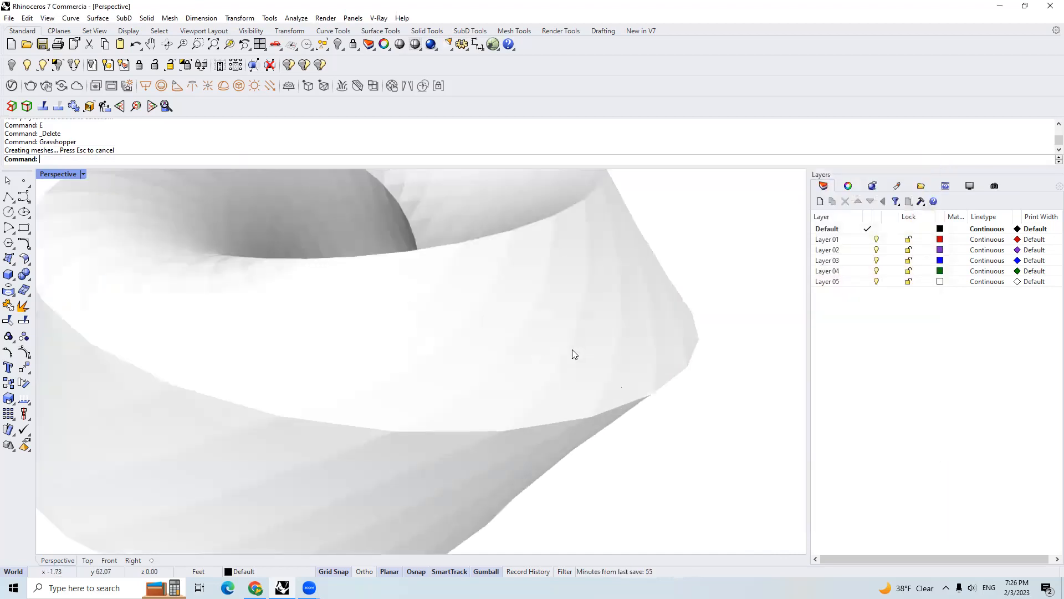
pyautogui.hotkey('ctrl', 'a')
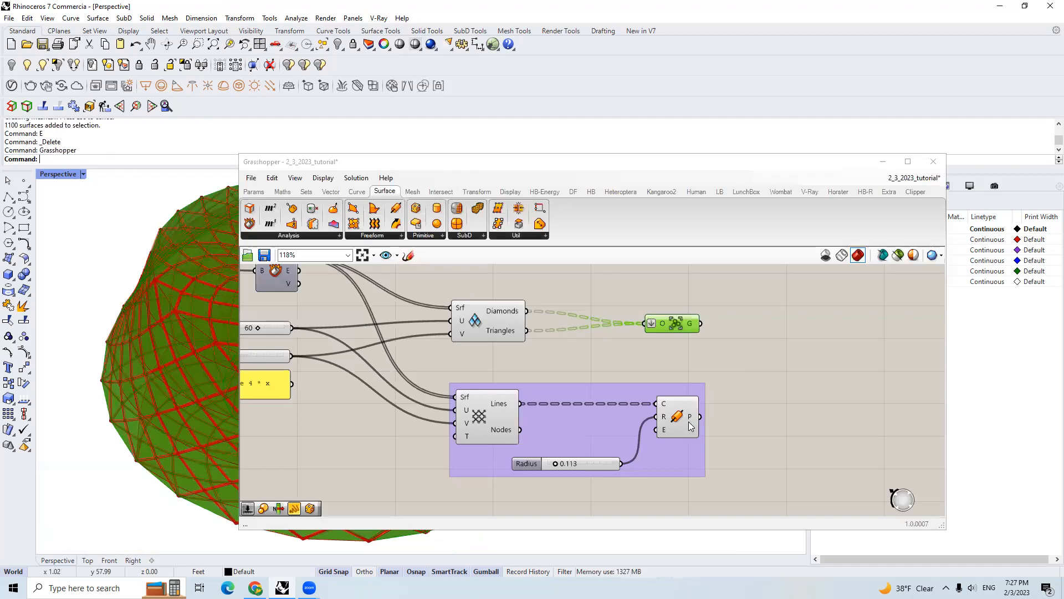
pyautogui.scroll(2, 698, 410)
pyautogui.rightClick(687, 421)
pyautogui.click(739, 441)
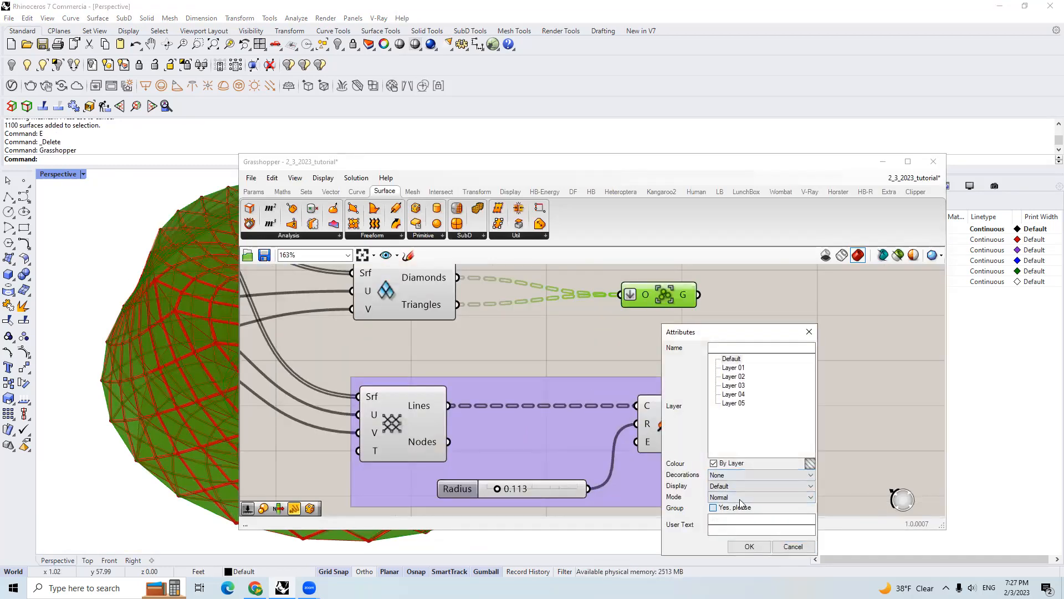
pyautogui.click(811, 331)
pyautogui.click(933, 161)
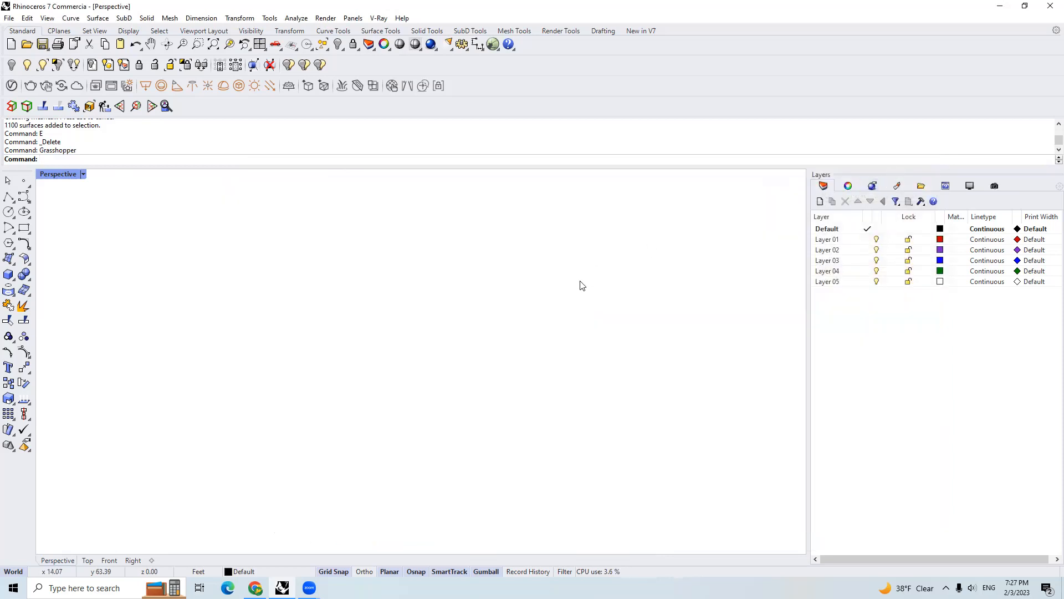
# Undo the recent deletions and the panel bake, and clear the selection
pyautogui.hotkey('ctrl', 'z')
pyautogui.hotkey('ctrl', 'z')
pyautogui.hotkey('ctrl', 'z')
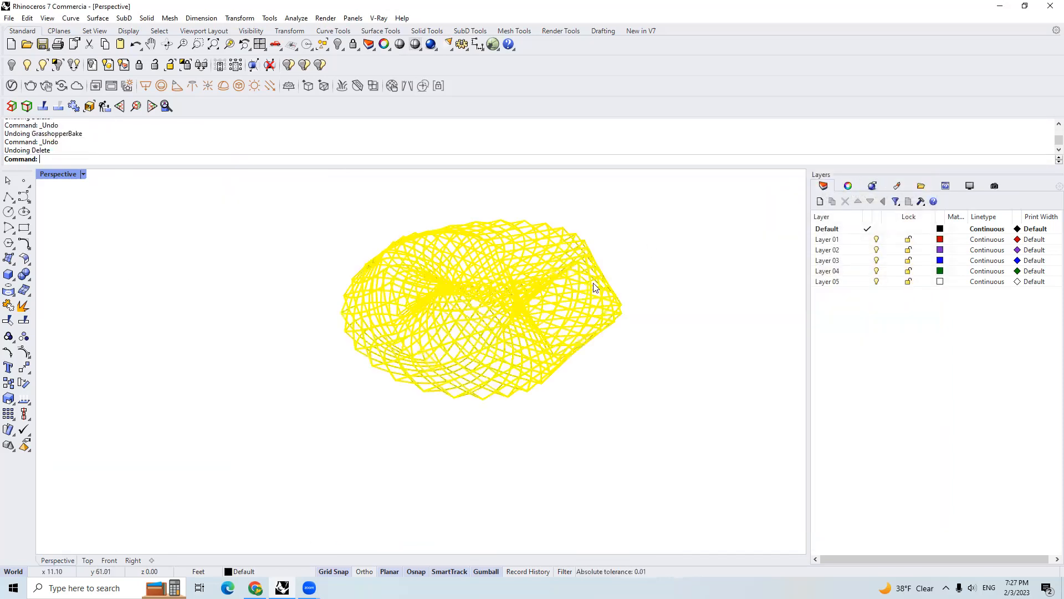
pyautogui.hotkey('ctrl', 'z')
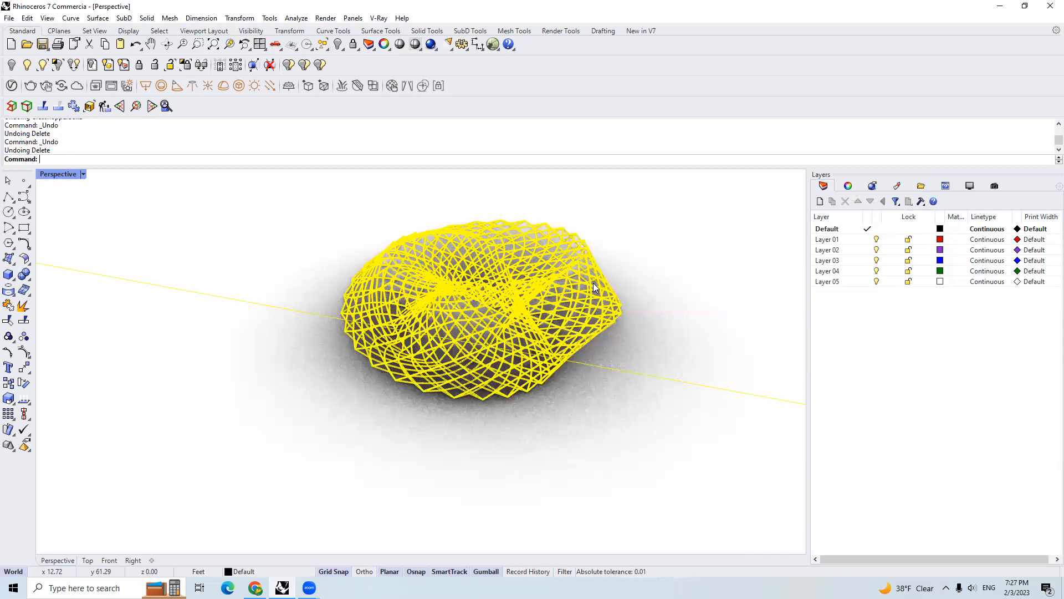
pyautogui.press('Escape')
# Inspect the rendered diagrid and floors above the ground plane, up close and from the opposite side
pyautogui.keyDown('shift'); pyautogui.moveTo(593, 284); pyautogui.dragTo(581, 211, button='right'); pyautogui.keyUp('shift')
pyautogui.scroll(3, 581, 210)
pyautogui.scroll(5, 563, 277)
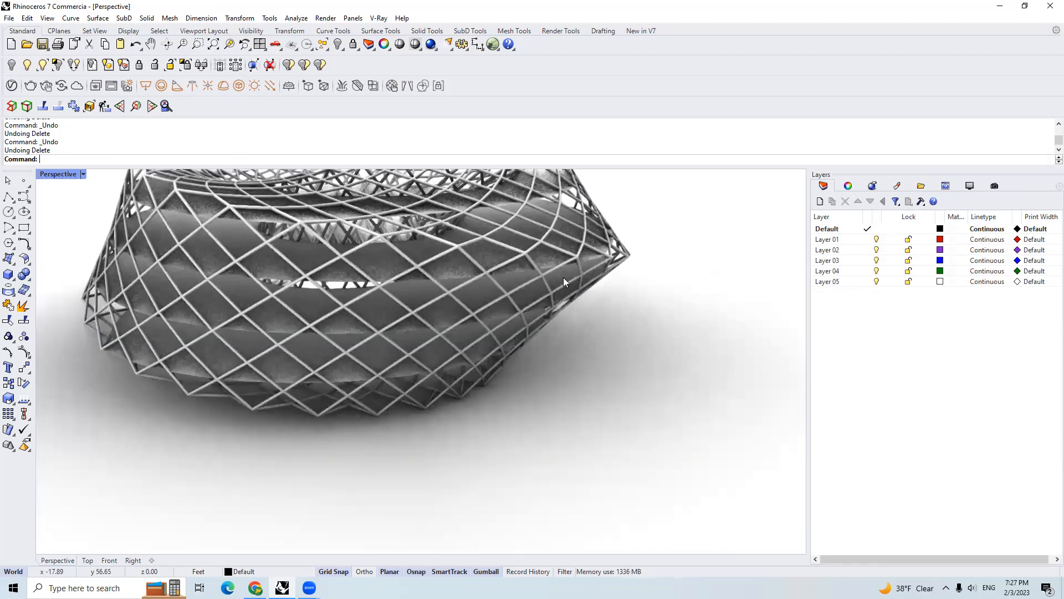
pyautogui.keyDown('shift'); pyautogui.moveTo(563, 276); pyautogui.dragTo(587, 306, button='right'); pyautogui.keyUp('shift')
pyautogui.click(521, 318)
pyautogui.moveTo(539, 331); pyautogui.dragTo(489, 342, button='right')
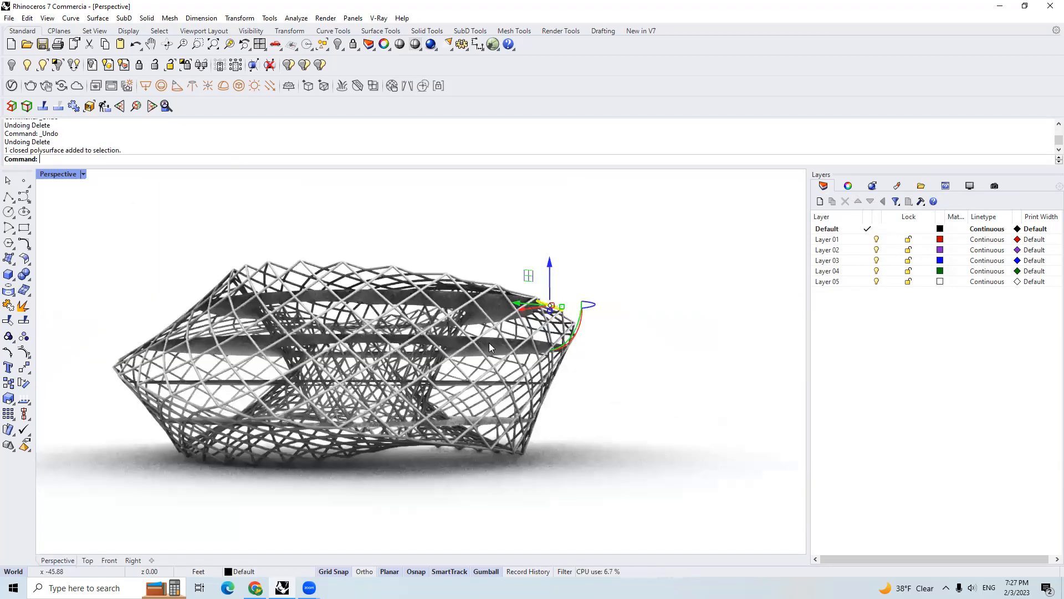
# Show the hidden façade panels again and view the complete form from the side and from above
pyautogui.rightClick(344, 44)
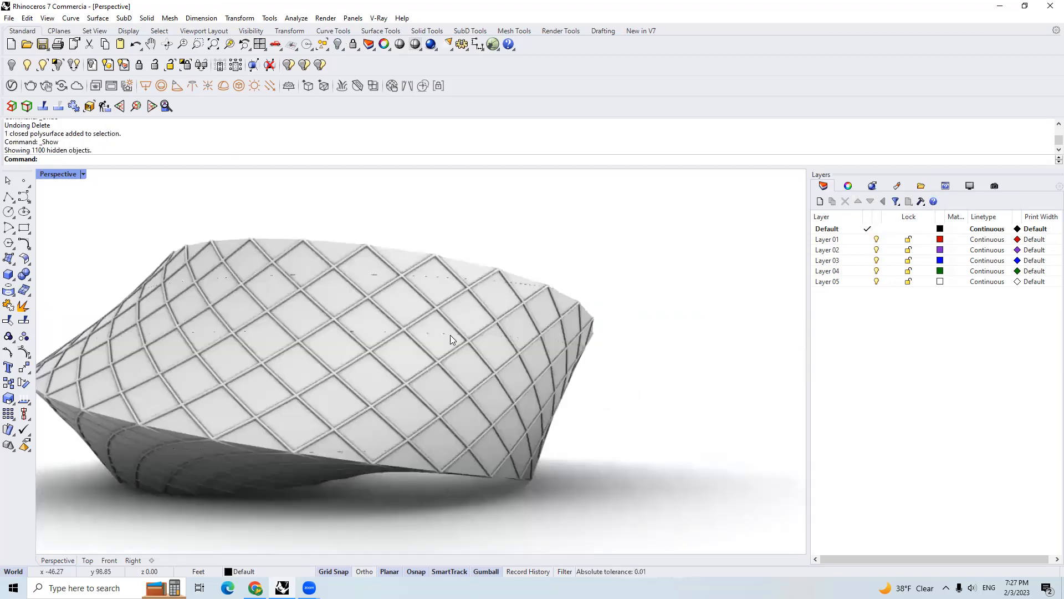
pyautogui.moveTo(446, 340); pyautogui.dragTo(542, 348, button='right')
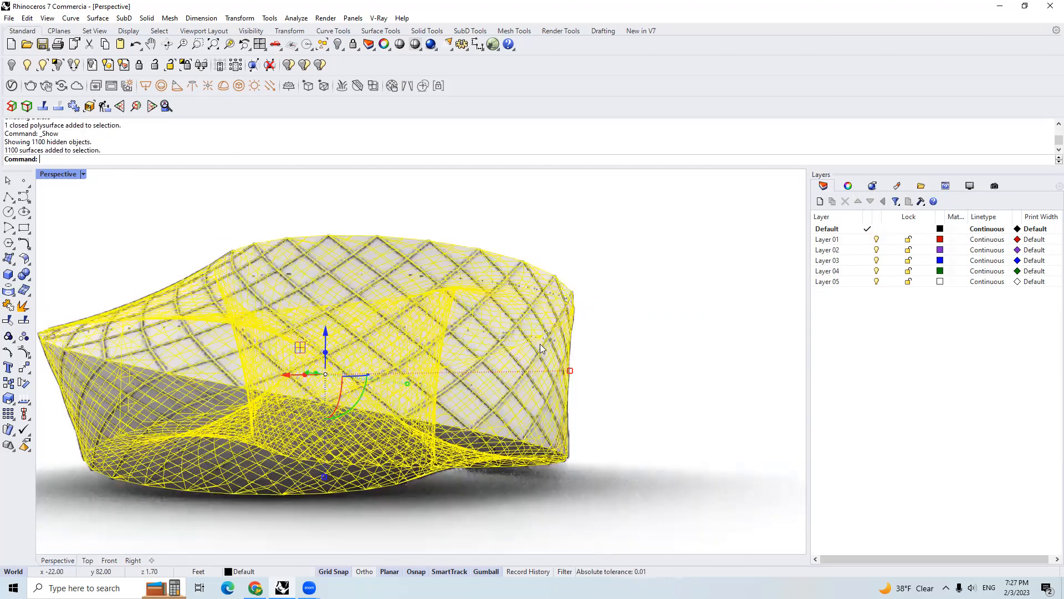
pyautogui.press('Escape')
pyautogui.scroll(-5, 473, 322)
pyautogui.moveTo(474, 323)
pyautogui.mouseDown(button='right')
pyautogui.moveTo(475, 352)
pyautogui.moveTo(527, 395)
pyautogui.mouseUp(button='right')
pyautogui.scroll(-5, 475, 351)
# Delete the infinite ground plane and all the baked panels, floors and pipes
pyautogui.click(552, 431)
pyautogui.scroll(3, 552, 431)
pyautogui.write('e')
pyautogui.press('Return')
pyautogui.moveTo(244, 324); pyautogui.dragTo(506, 513)
pyautogui.press('Delete')
# Reopen Grasshopper with the panel and diagrid part of the definition in view
pyautogui.write('Grasshopper')
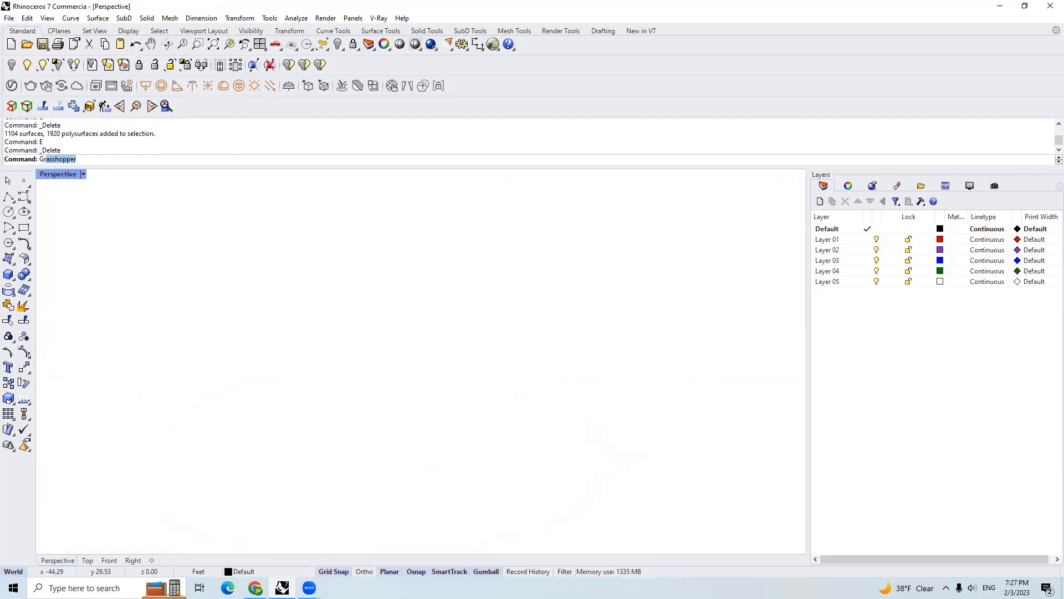
pyautogui.press('Return')
pyautogui.moveTo(647, 341); pyautogui.dragTo(609, 377, button='right')
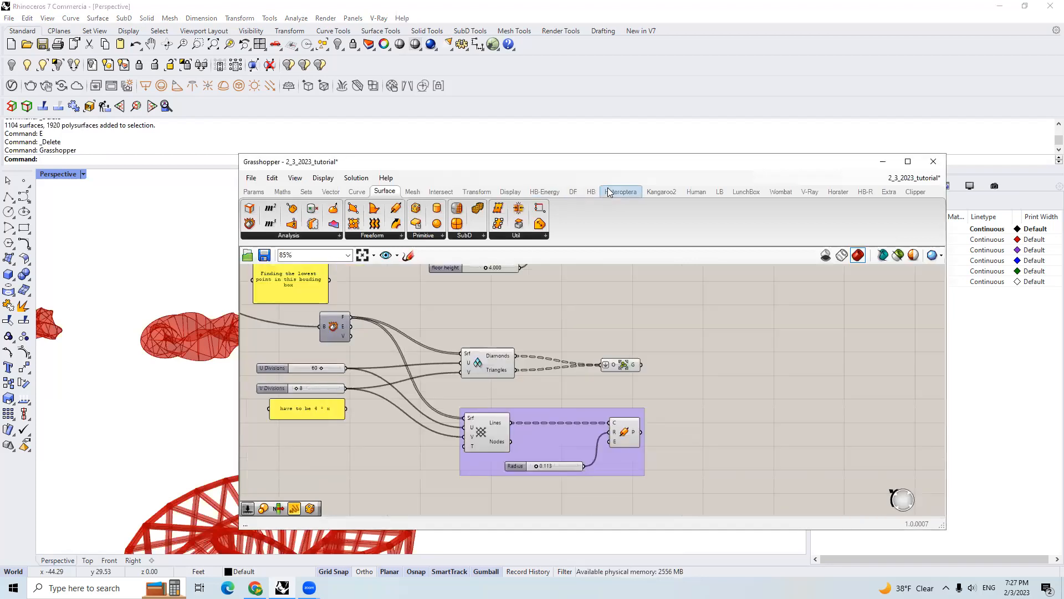
# Look through the LunchBox plug-in's component groups, including the list of Panels components
pyautogui.click(721, 192)
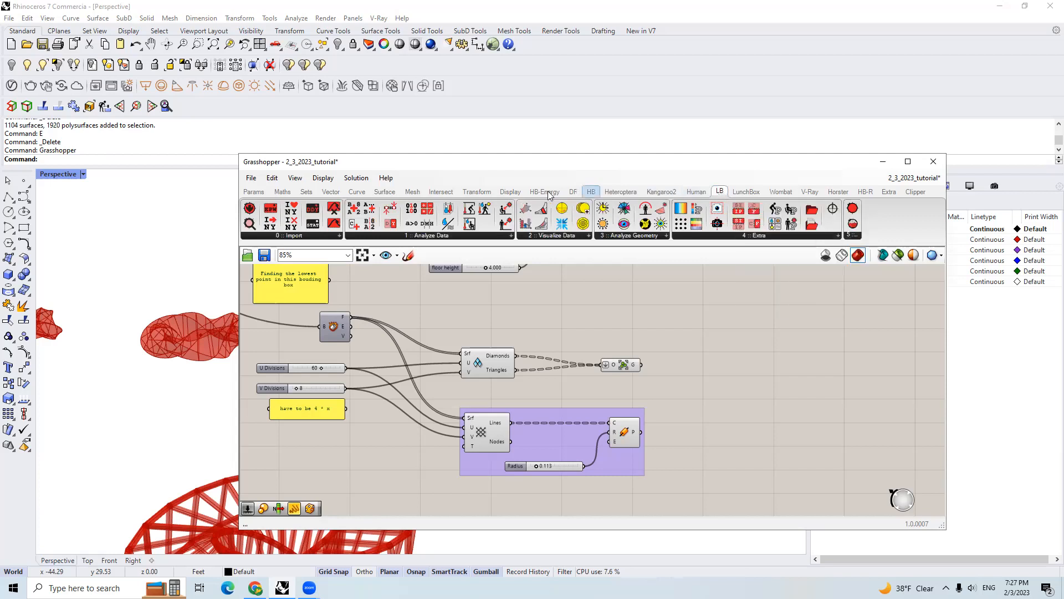
pyautogui.click(747, 191)
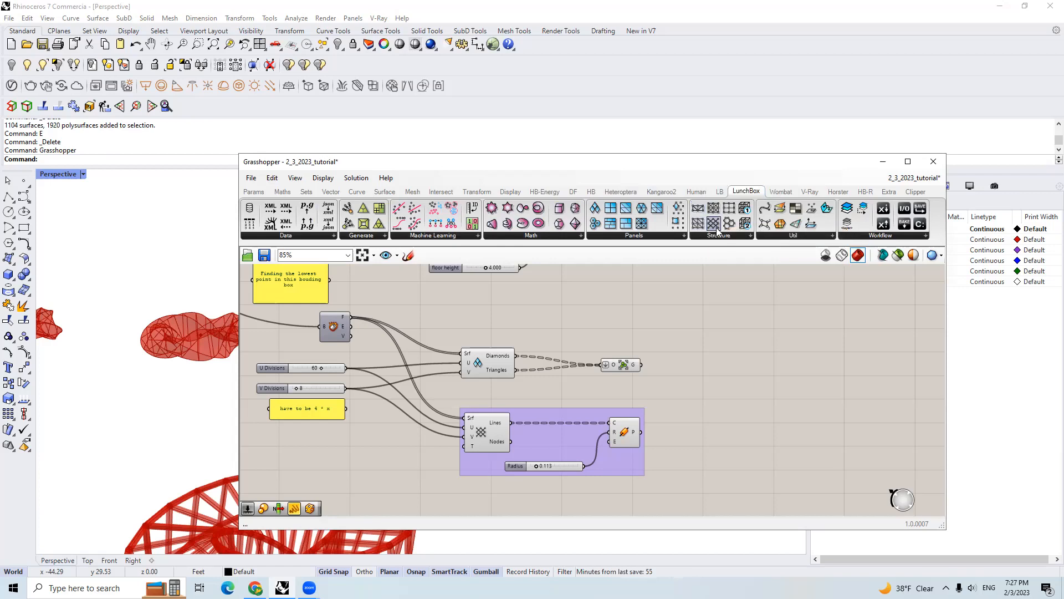
pyautogui.click(646, 236)
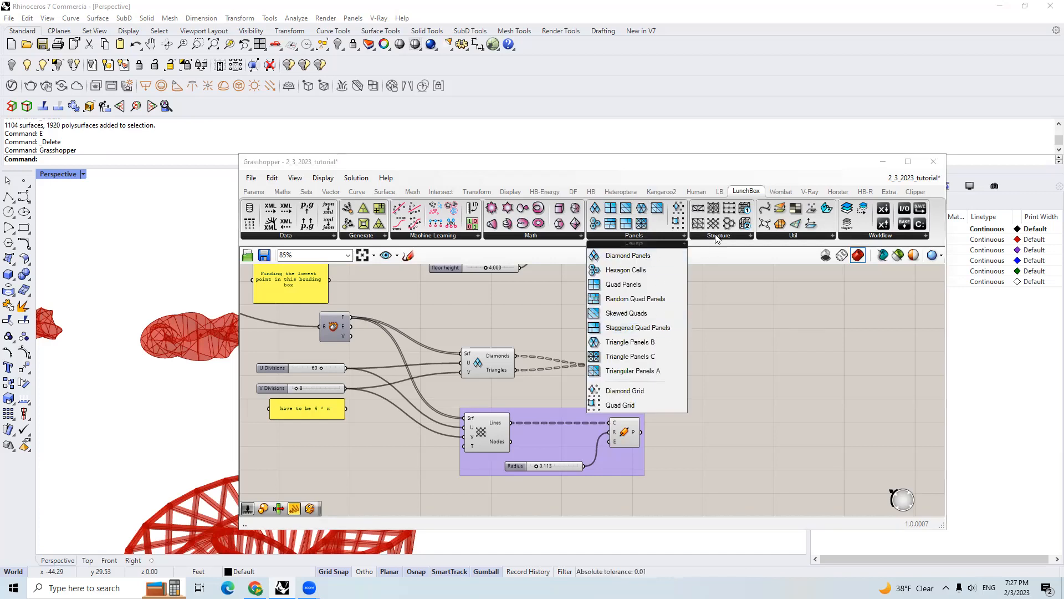
# Disable the floor, panel and diagrid components at the end of the twisted form's definition
pyautogui.scroll(-10, 777, 283)
pyautogui.moveTo(784, 363); pyautogui.dragTo(528, 300)
pyautogui.middleClick(589, 312)
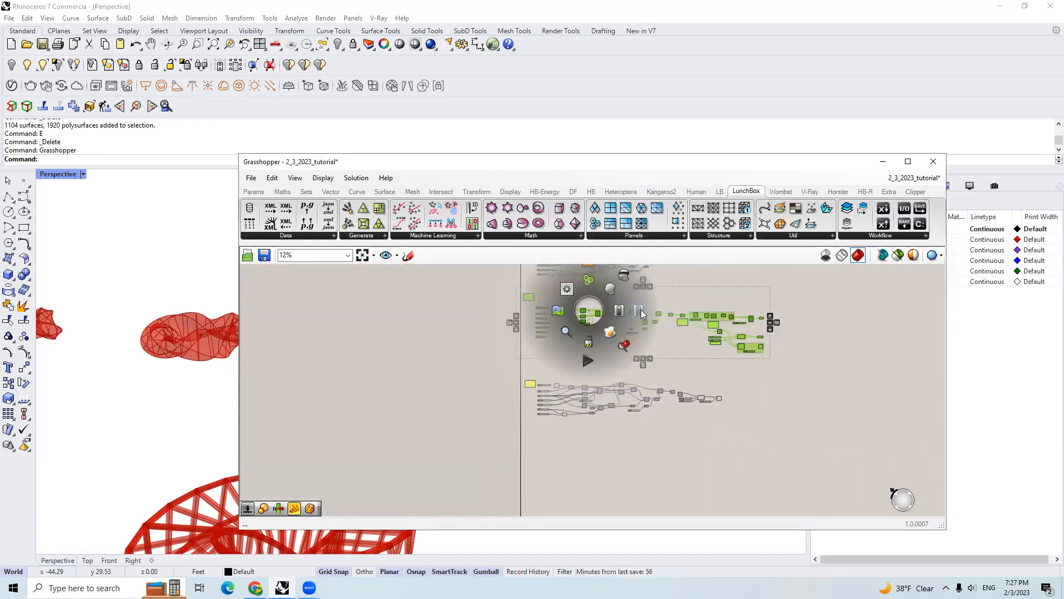
pyautogui.click(641, 313)
pyautogui.scroll(2, 776, 341)
pyautogui.moveTo(787, 377); pyautogui.dragTo(642, 283)
pyautogui.middleClick(653, 292)
pyautogui.click(668, 342)
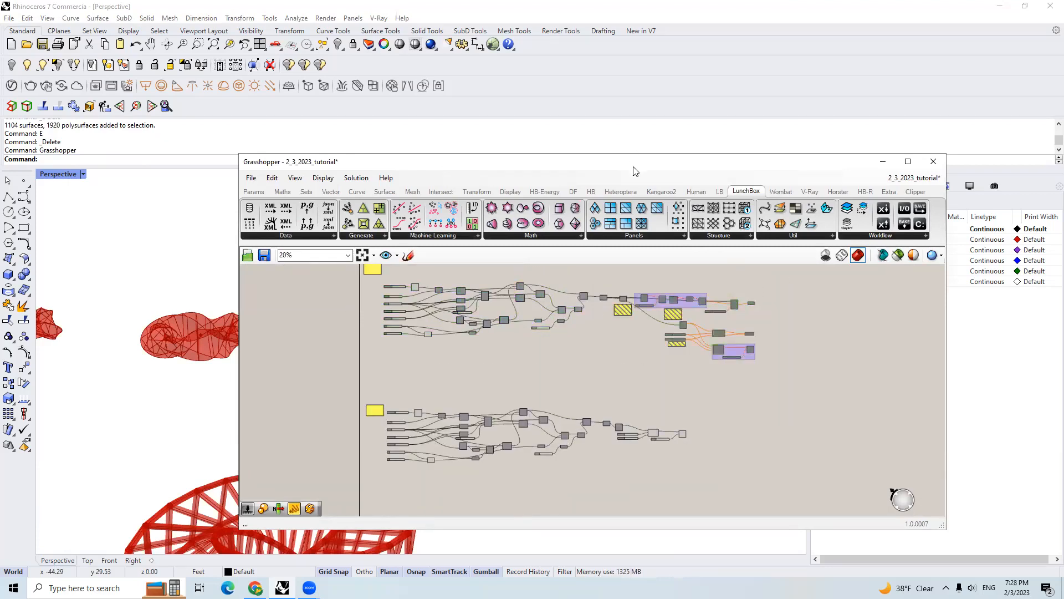
# Move the Grasshopper window off the model and select the grid structure component with 24 U and 1 V divisions
pyautogui.moveTo(636, 171); pyautogui.dragTo(837, 133)
pyautogui.scroll(-3, 366, 288)
pyautogui.scroll(4, 392, 230)
pyautogui.scroll(-1, 802, 390)
pyautogui.click(803, 390)
pyautogui.scroll(6, 802, 390)
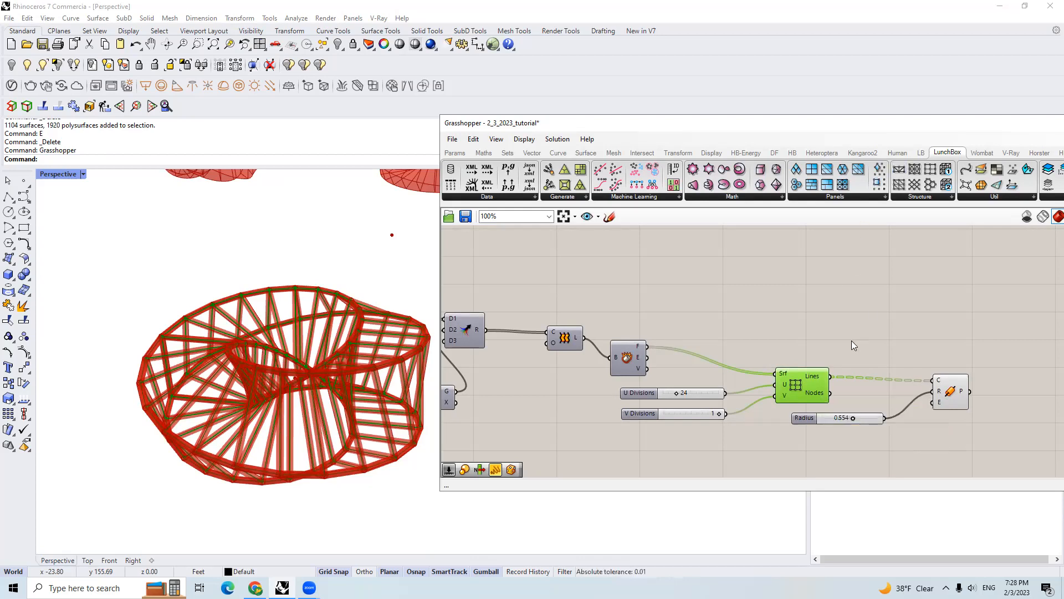
# Highlight the pipes of the 24 by 1 grid structure in the model by selecting the Pipe component, then clear the selection
pyautogui.moveTo(853, 344); pyautogui.dragTo(830, 315, button='right')
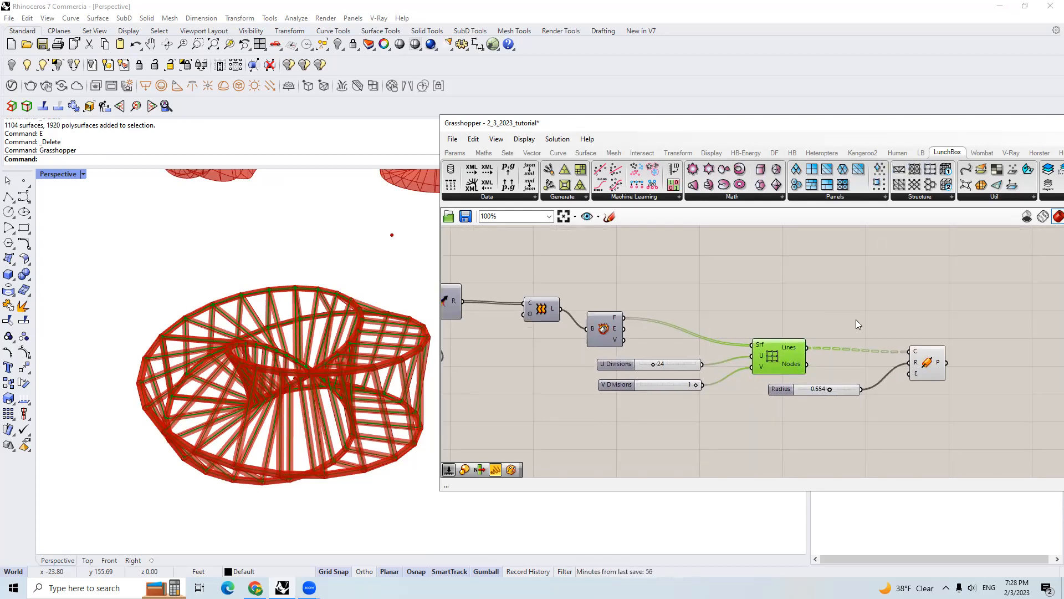
pyautogui.scroll(2, 926, 374)
pyautogui.click(925, 361)
pyautogui.moveTo(426, 366)
pyautogui.mouseDown(button='right')
pyautogui.moveTo(390, 375)
pyautogui.moveTo(297, 367)
pyautogui.moveTo(416, 365)
pyautogui.mouseUp(button='right')
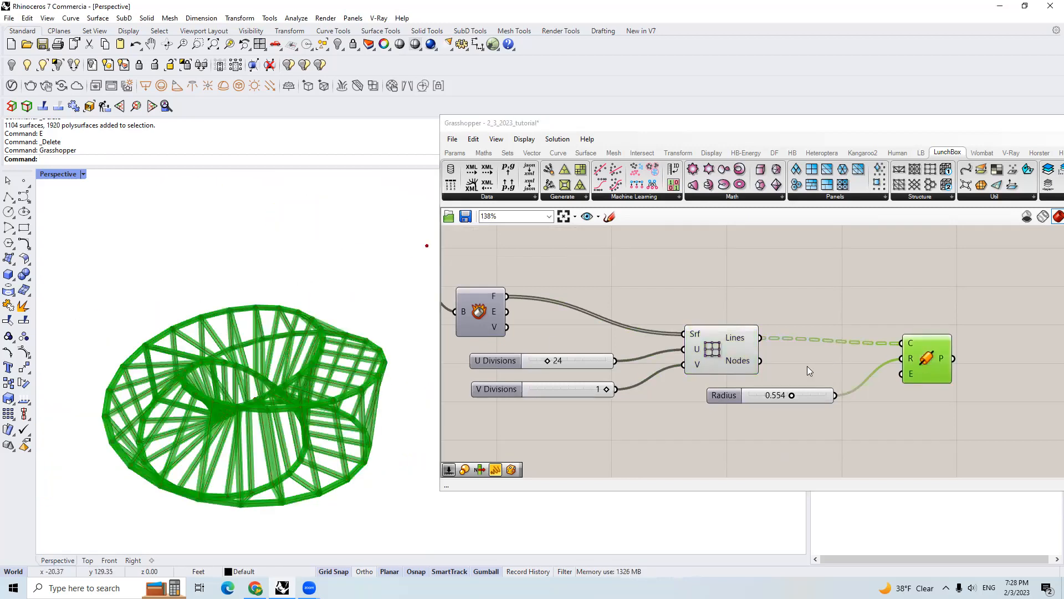
pyautogui.scroll(-3, 268, 298)
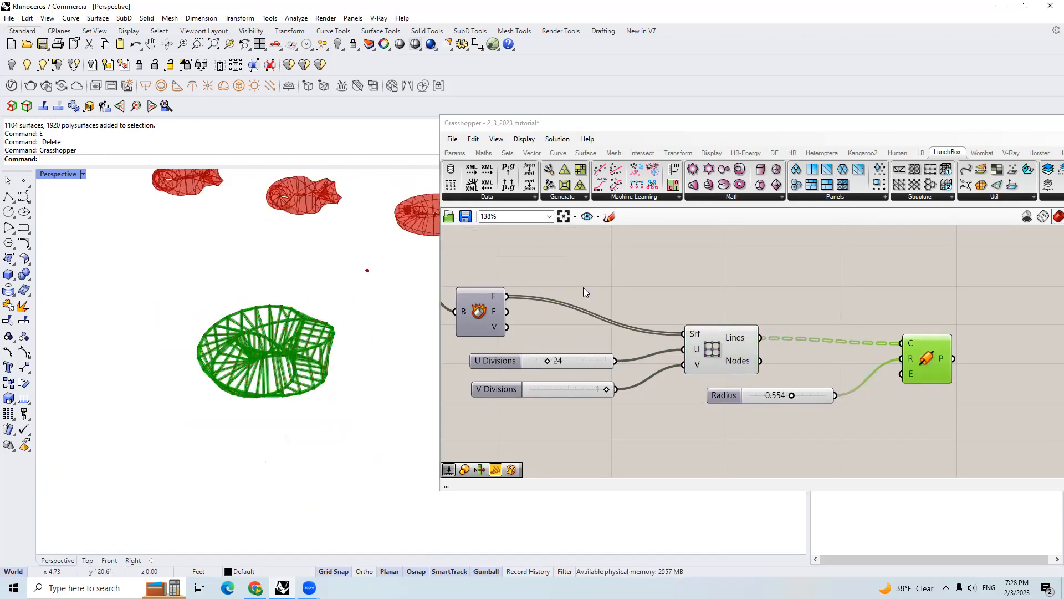
pyautogui.click(352, 299)
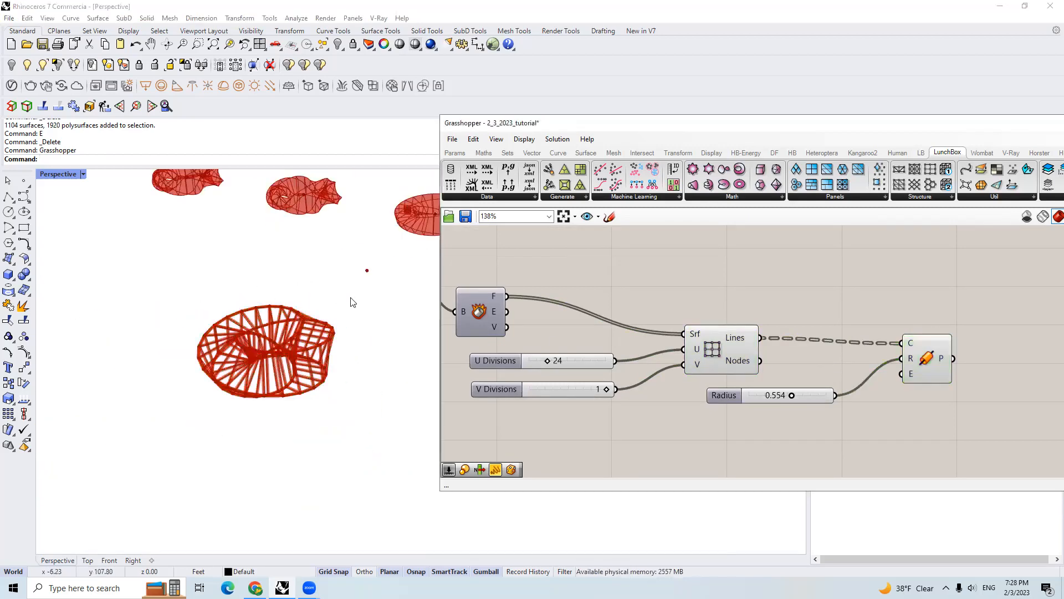
# Switch the Perspective viewport to Shaded display and move the Grasshopper window farther off the twisted pipe structure
pyautogui.click(84, 174)
pyautogui.click(116, 172)
pyautogui.scroll(4, 272, 335)
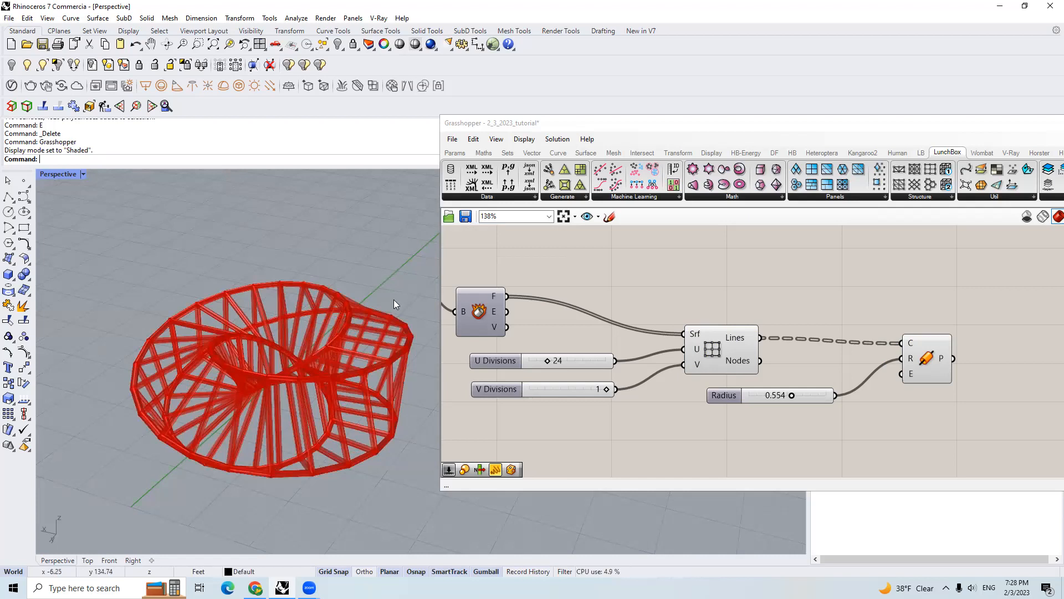
pyautogui.moveTo(579, 123); pyautogui.dragTo(662, 108)
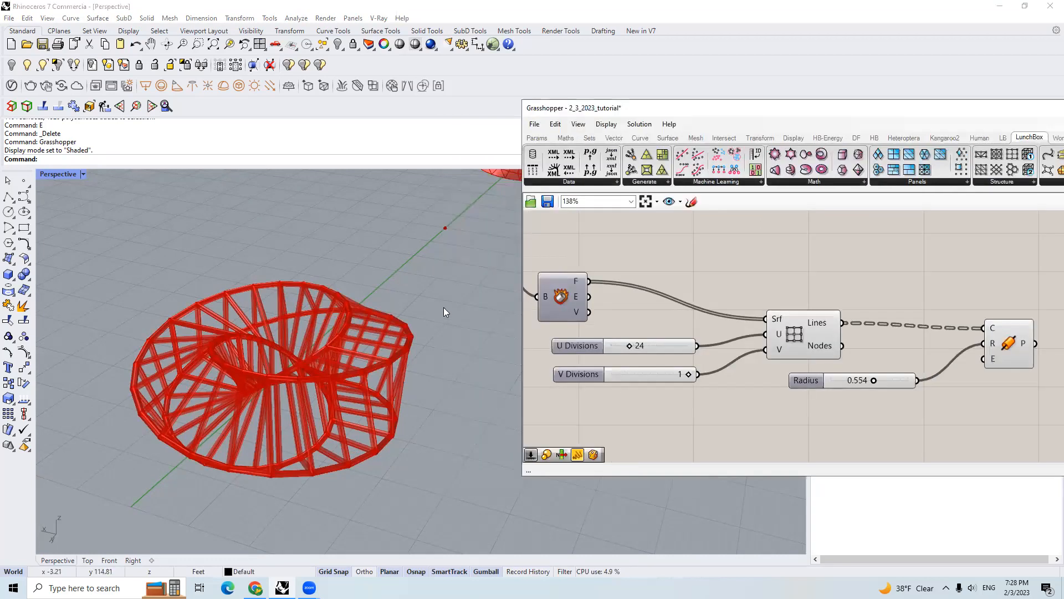
pyautogui.moveTo(444, 307); pyautogui.dragTo(299, 327, button='right')
pyautogui.scroll(5, 327, 334)
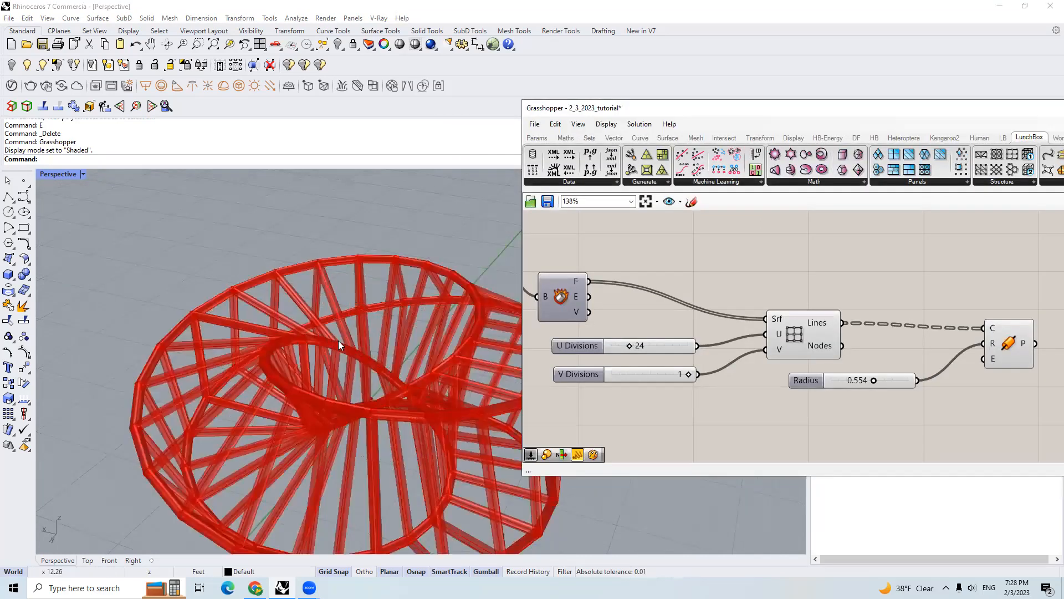
pyautogui.scroll(-3, 343, 342)
pyautogui.moveTo(171, 268); pyautogui.dragTo(484, 488)
pyautogui.moveTo(888, 331); pyautogui.dragTo(825, 347, button='right')
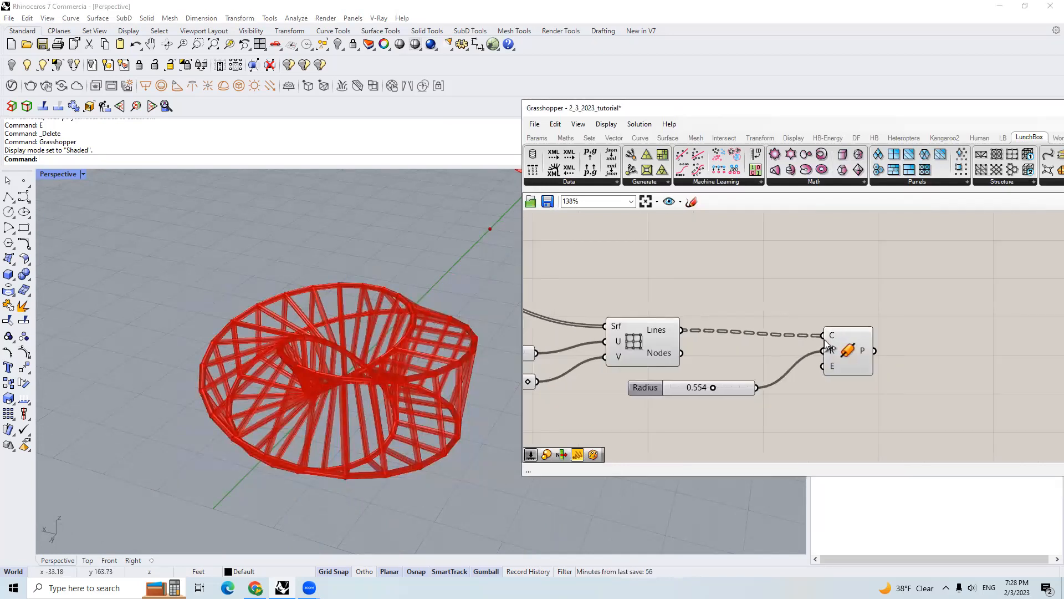
# Select the Pipe component with the 0.554 radius to highlight its geometry in the shaded model
pyautogui.click(855, 345)
pyautogui.click(920, 331)
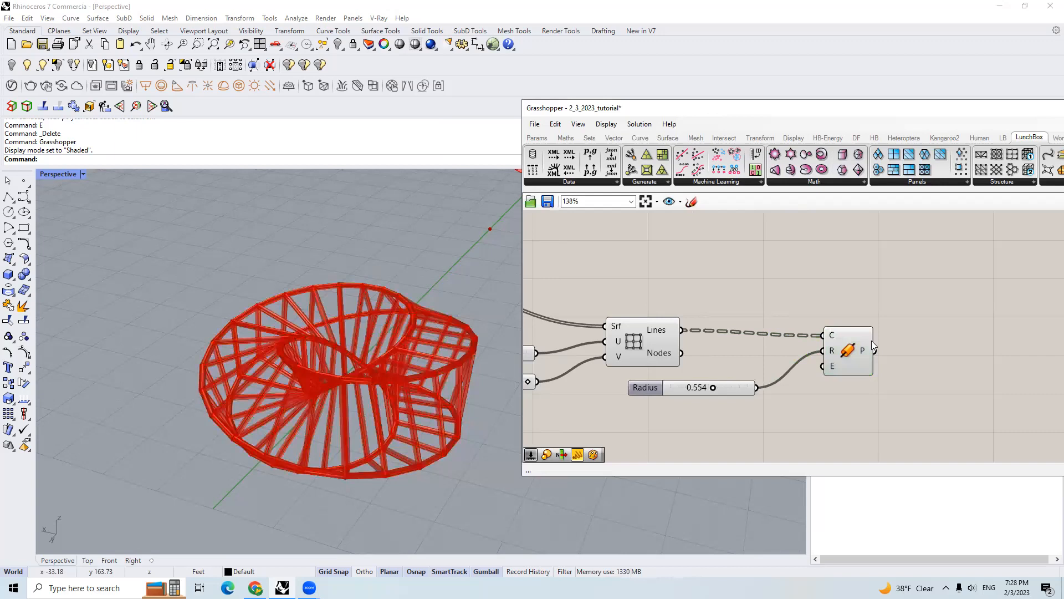
pyautogui.click(859, 353)
pyautogui.scroll(-2, 926, 391)
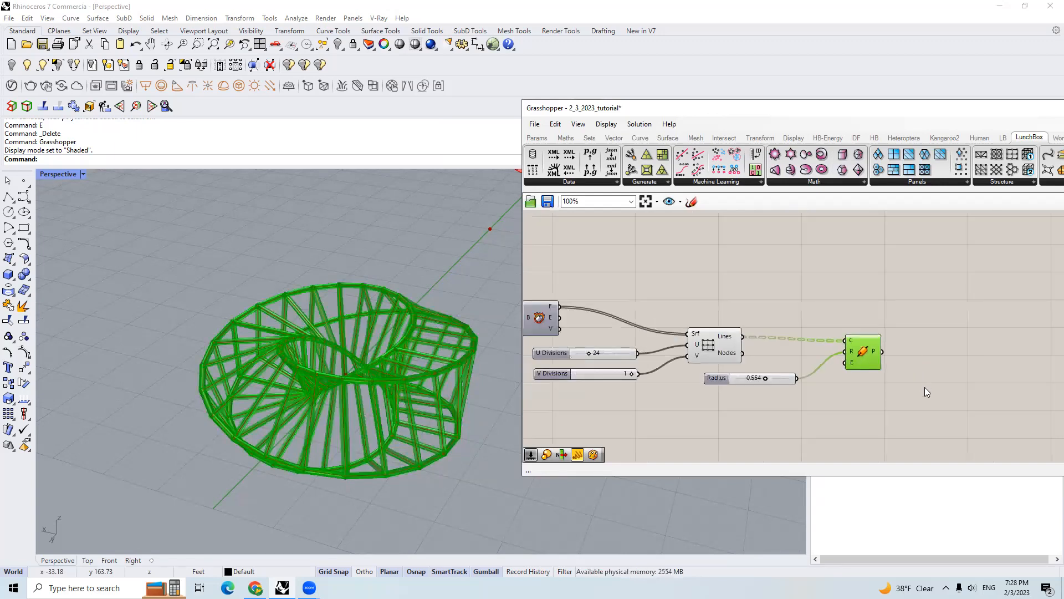
# In the industrial design definition, set the first Domain end slider to 4.39 and the second to 6.73
pyautogui.scroll(-8, 927, 408)
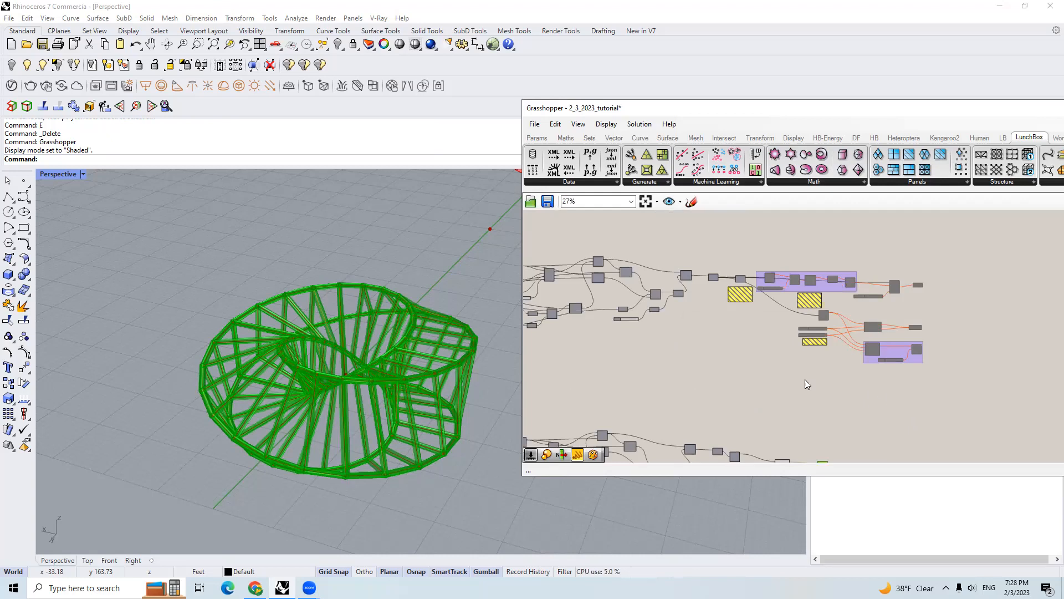
pyautogui.scroll(-8, 343, 374)
pyautogui.scroll(8, 372, 372)
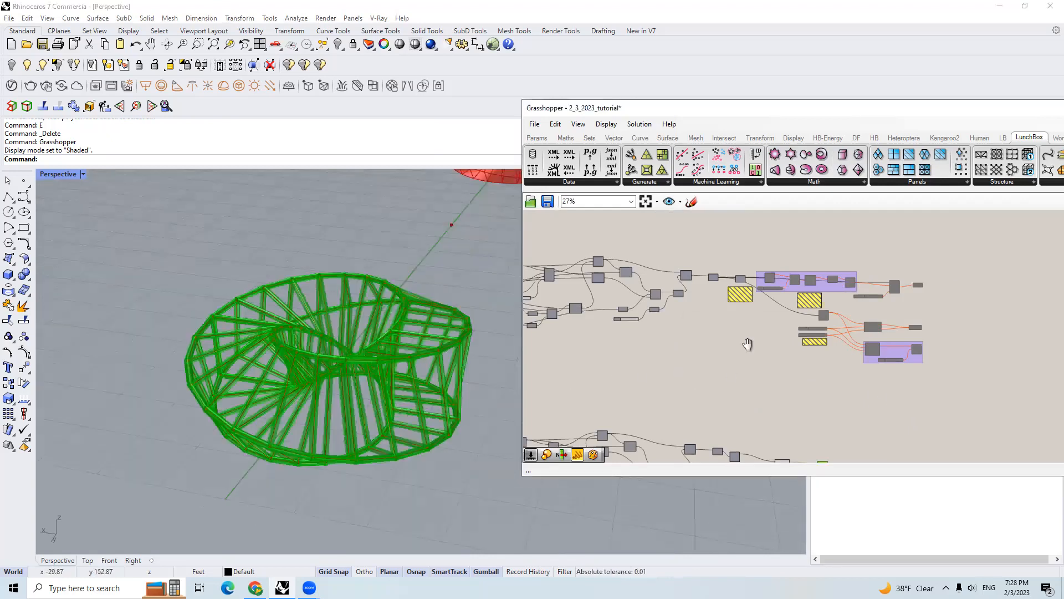
pyautogui.scroll(5, 765, 345)
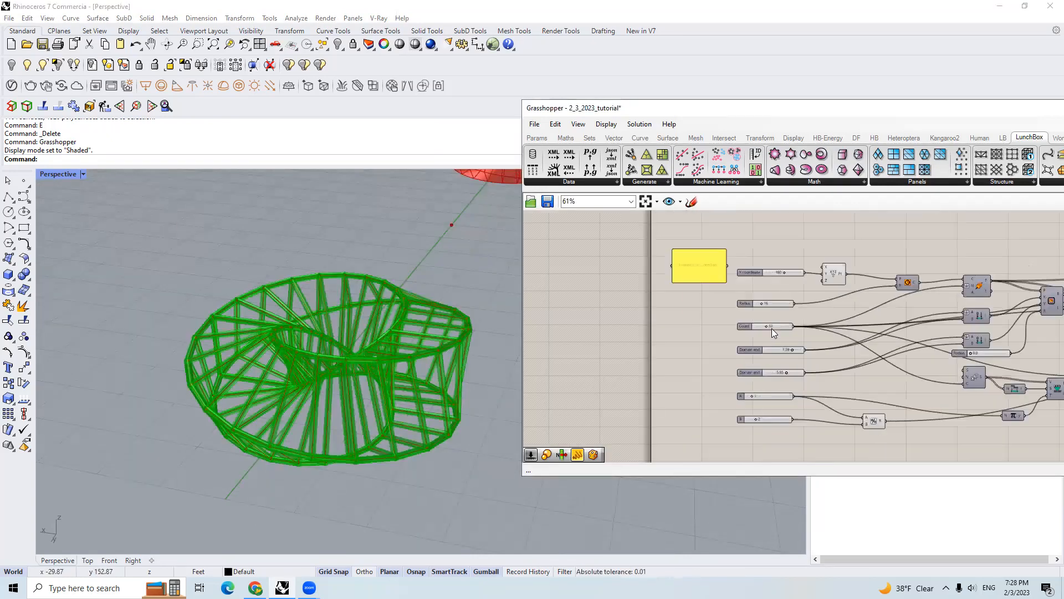
pyautogui.scroll(3, 772, 328)
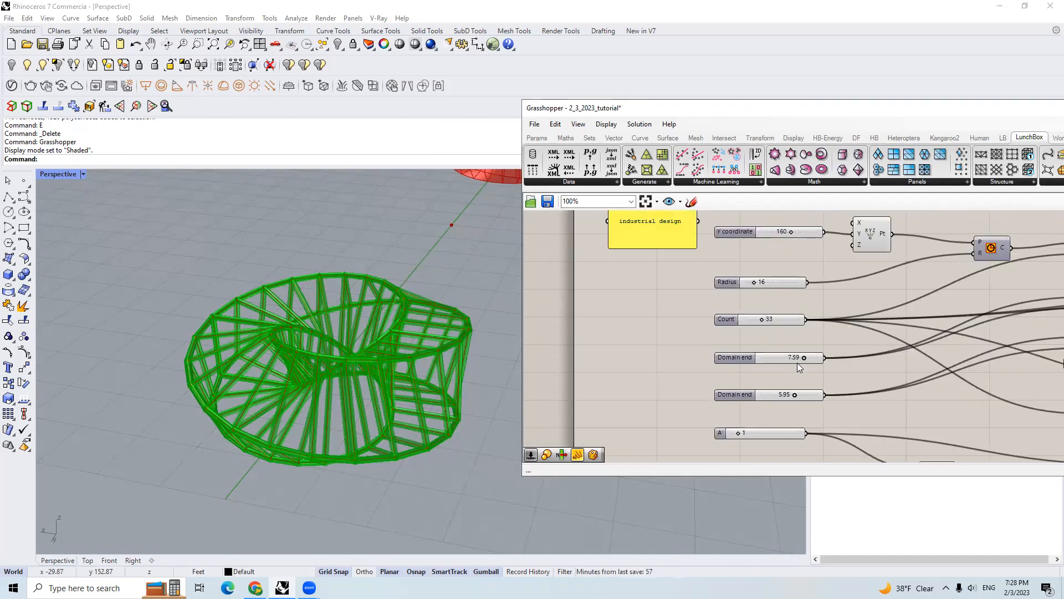
pyautogui.moveTo(801, 357); pyautogui.dragTo(785, 357)
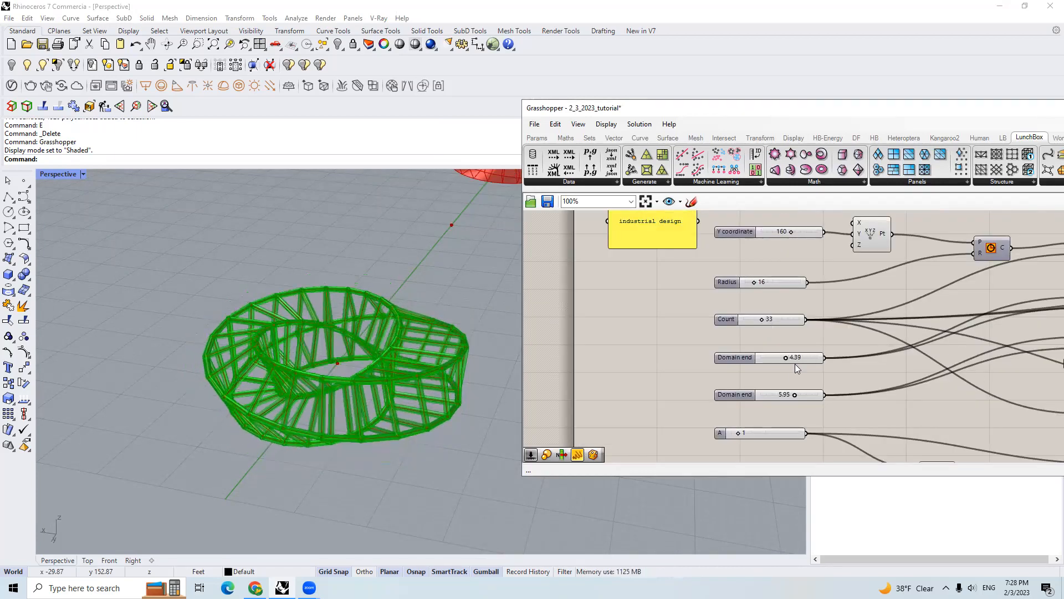
pyautogui.moveTo(792, 395); pyautogui.dragTo(808, 394)
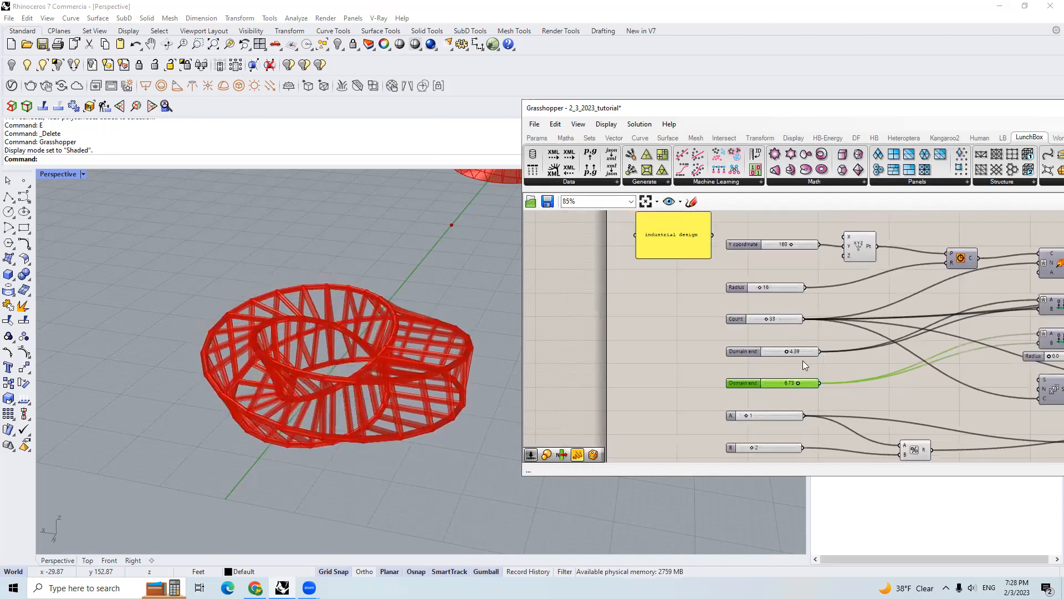
# Try the A slider at 2, examine the twisted structure from above, and set A back to 1
pyautogui.scroll(-3, 788, 314)
pyautogui.scroll(6, 758, 366)
pyautogui.moveTo(720, 324); pyautogui.dragTo(724, 324)
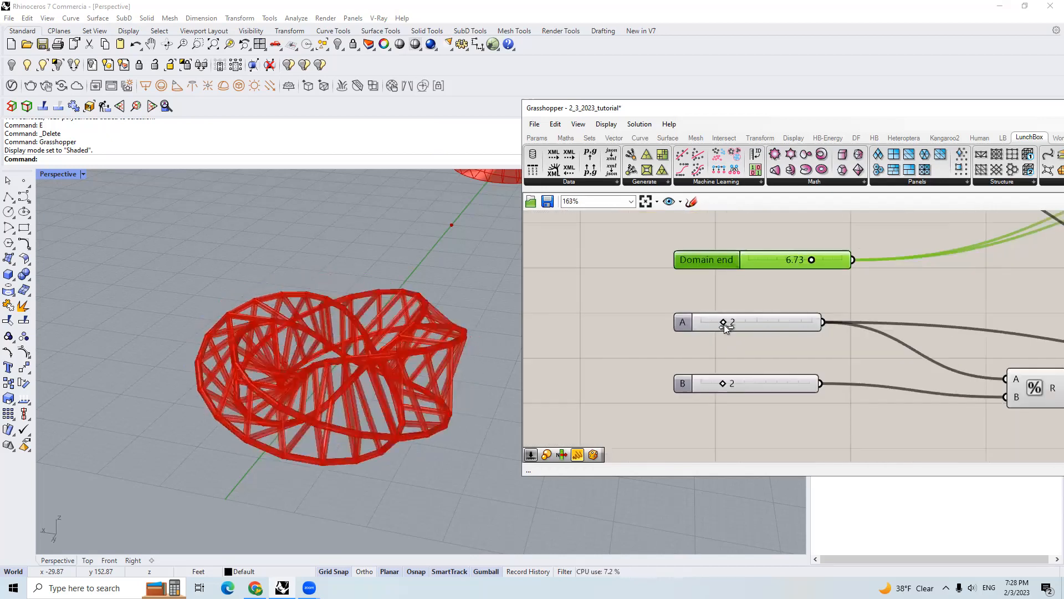
pyautogui.moveTo(346, 334); pyautogui.dragTo(396, 266, button='right')
pyautogui.scroll(-7, 396, 266)
pyautogui.scroll(7, 322, 380)
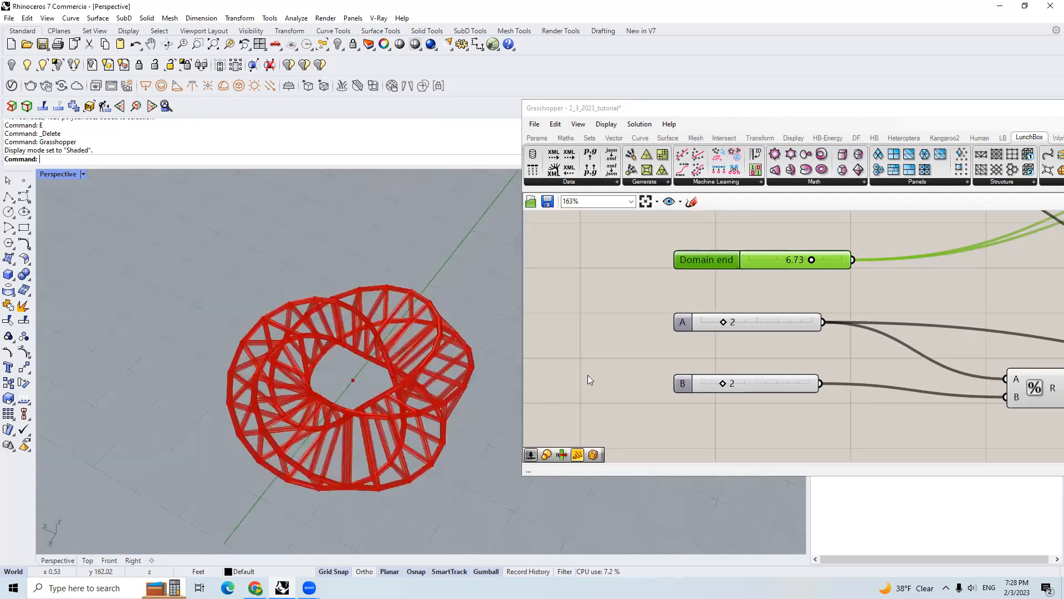
pyautogui.moveTo(723, 323)
pyautogui.mouseDown()
pyautogui.moveTo(740, 324)
pyautogui.moveTo(713, 324)
pyautogui.mouseUp()
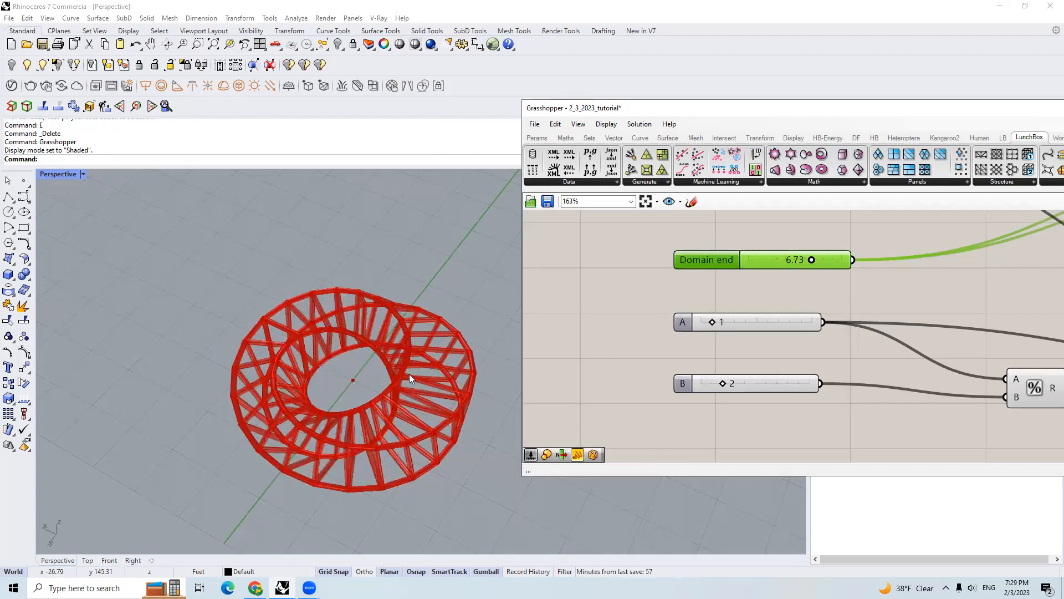
# Disable the floor, panel and diagrid components at the end of the other twisted form's definition, including the component just before them
pyautogui.scroll(-8, 416, 360)
pyautogui.scroll(-10, 799, 306)
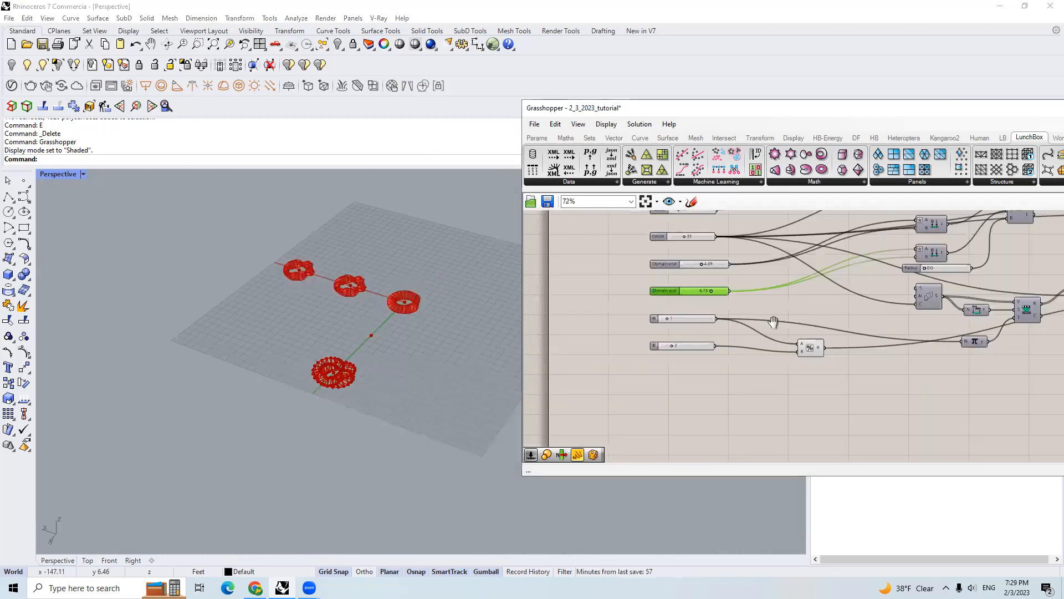
pyautogui.scroll(3, 885, 316)
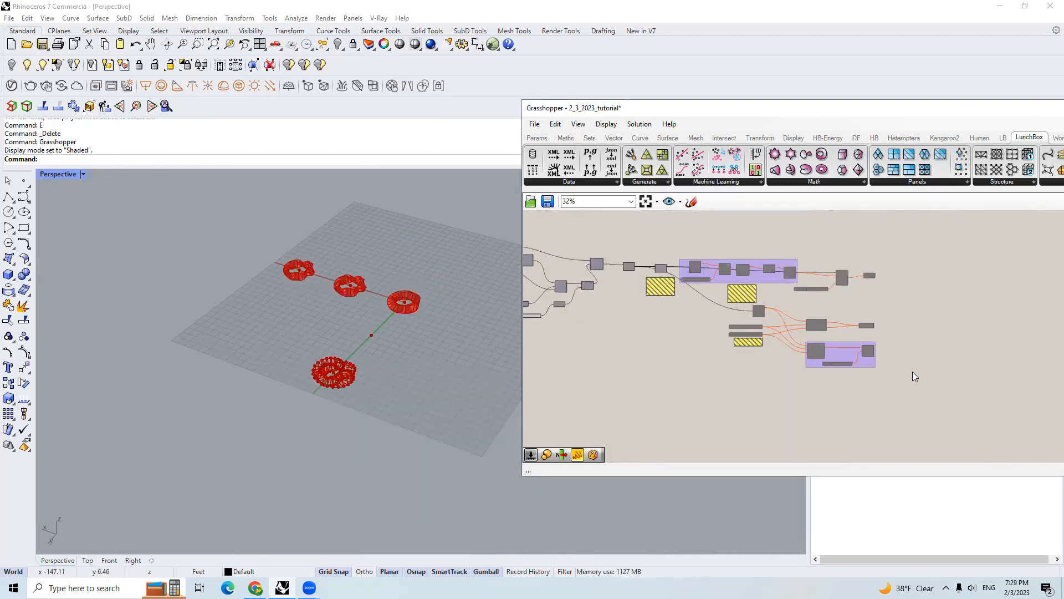
pyautogui.moveTo(913, 379); pyautogui.dragTo(650, 244)
pyautogui.middleClick(710, 280)
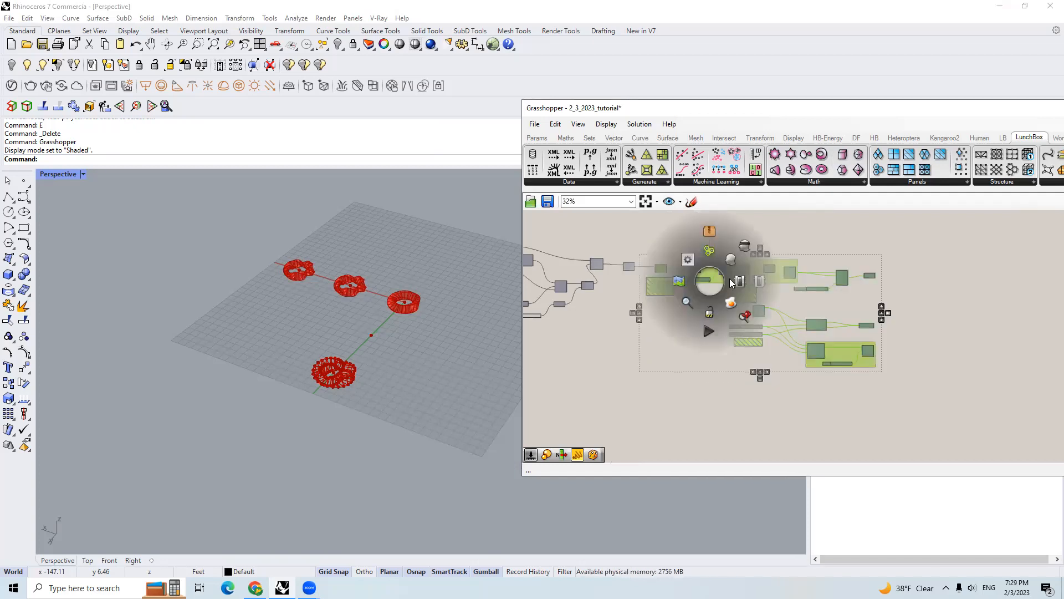
pyautogui.click(755, 277)
pyautogui.click(948, 319)
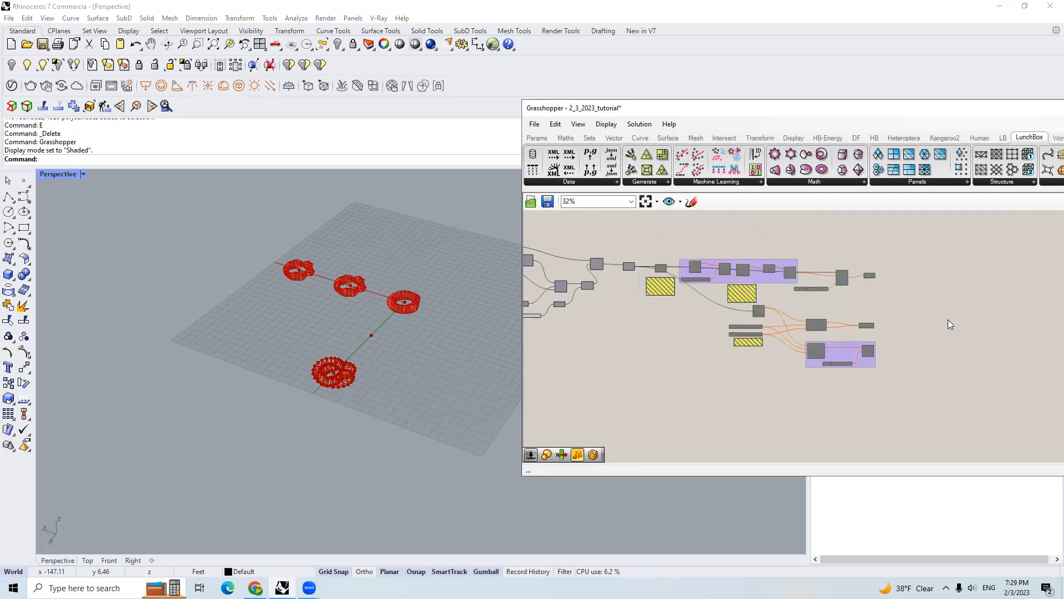
pyautogui.moveTo(931, 393); pyautogui.dragTo(634, 247)
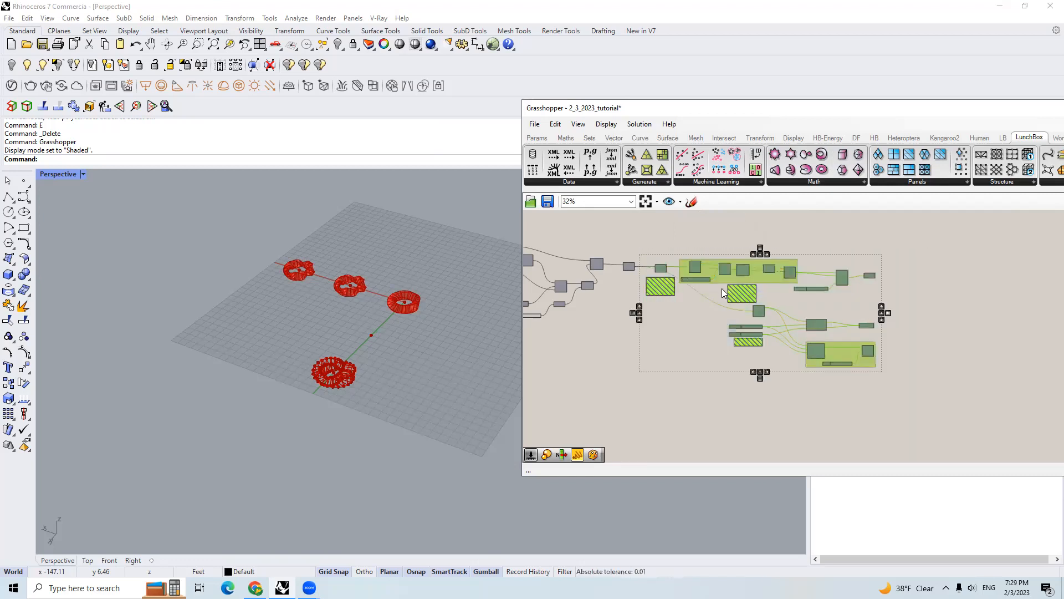
pyautogui.middleClick(723, 292)
pyautogui.moveTo(944, 392); pyautogui.dragTo(671, 258)
pyautogui.moveTo(933, 386); pyautogui.dragTo(616, 254)
pyautogui.middleClick(722, 299)
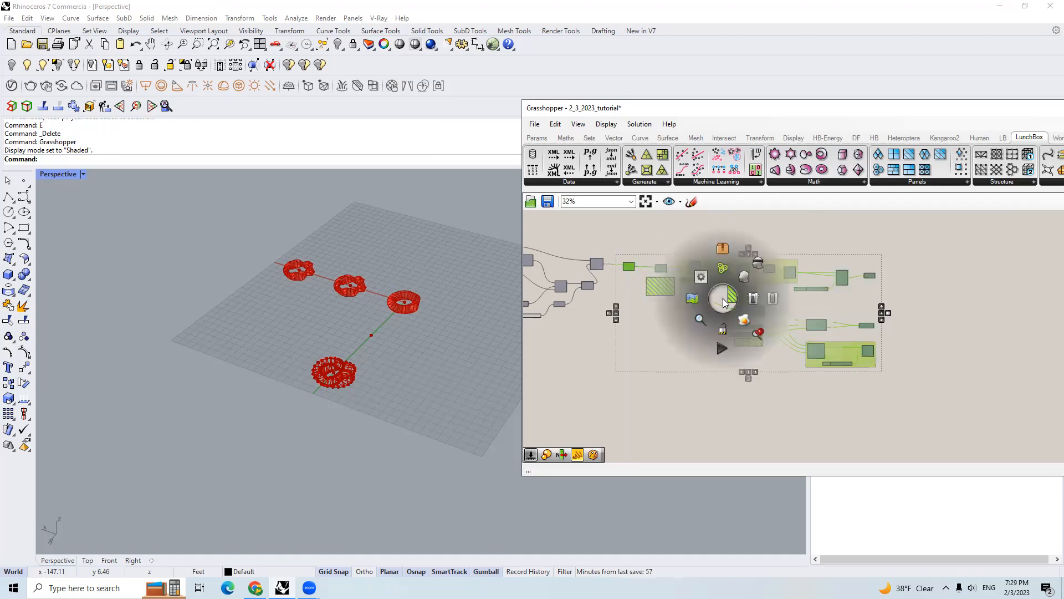
pyautogui.click(755, 300)
# Bring the whole Grasshopper window back on screen, look over the stacked definitions, and save the 2_3_2023_tutorial file
pyautogui.scroll(-5, 964, 310)
pyautogui.moveTo(890, 269); pyautogui.dragTo(884, 331, button='right')
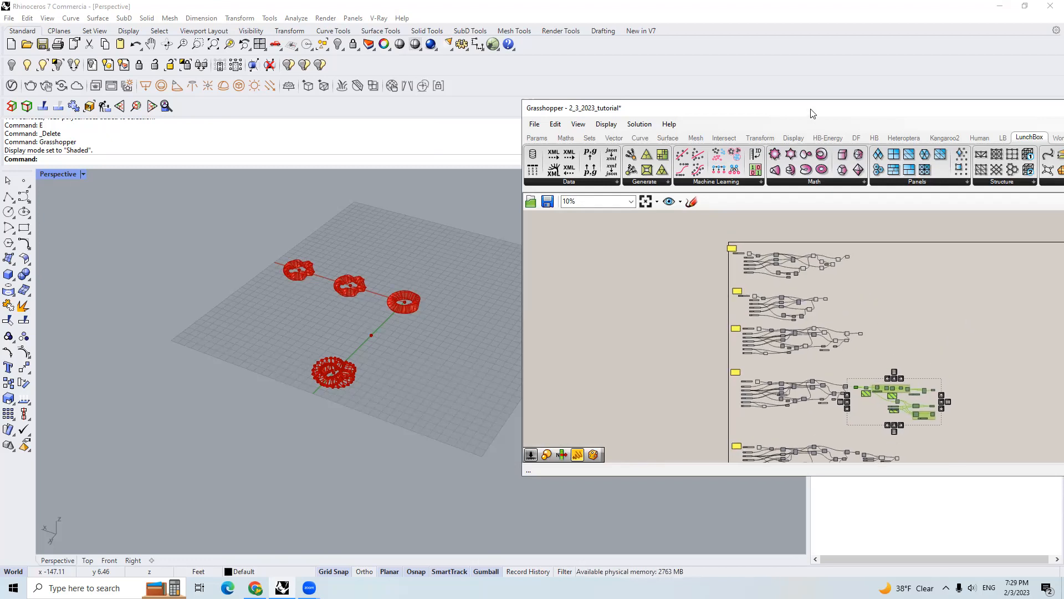
pyautogui.moveTo(796, 109); pyautogui.dragTo(609, 111)
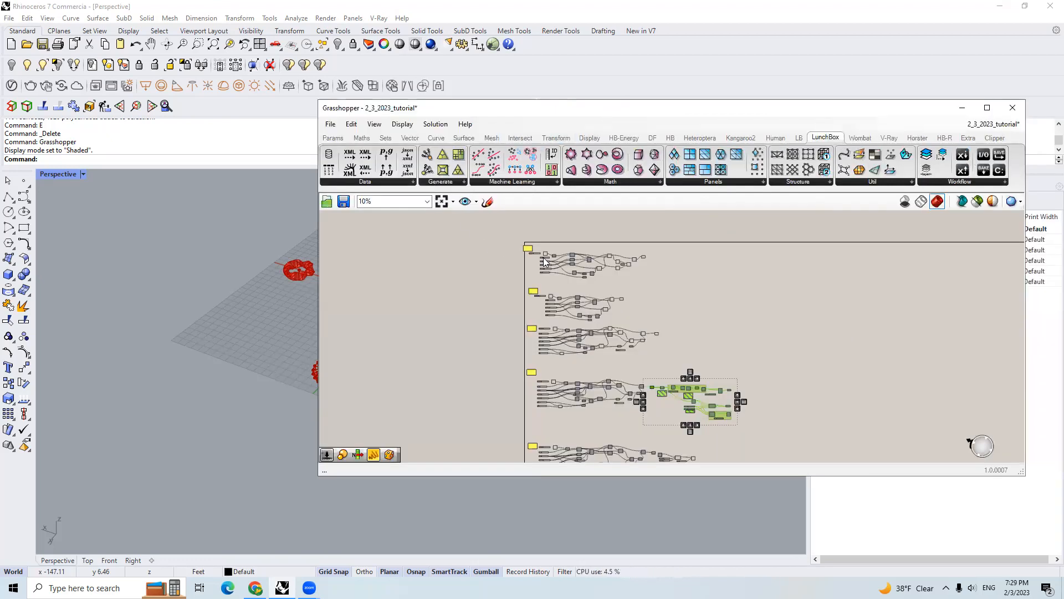
pyautogui.scroll(3, 552, 250)
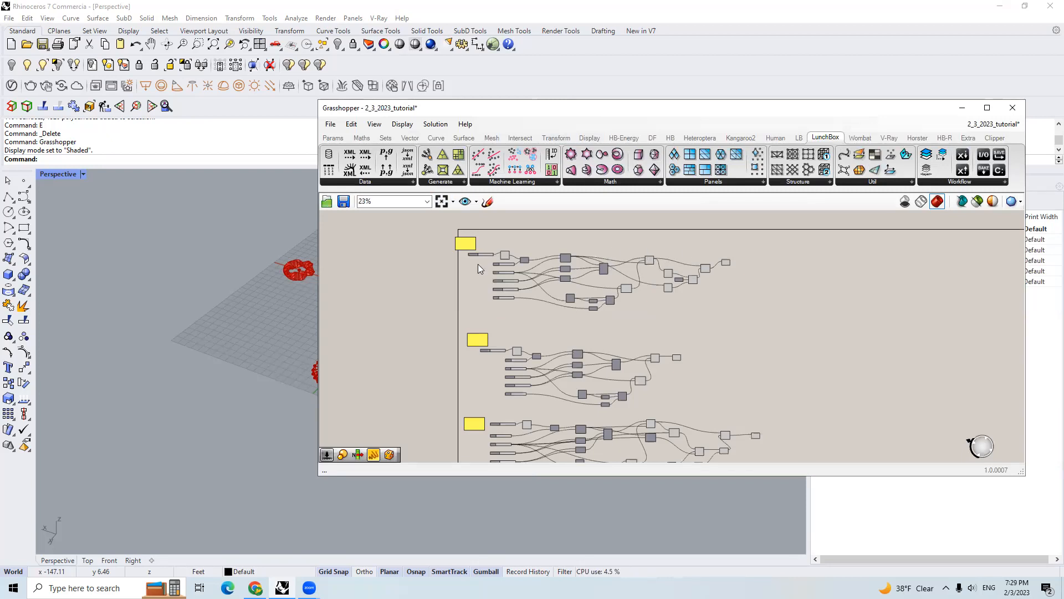
pyautogui.scroll(3, 577, 266)
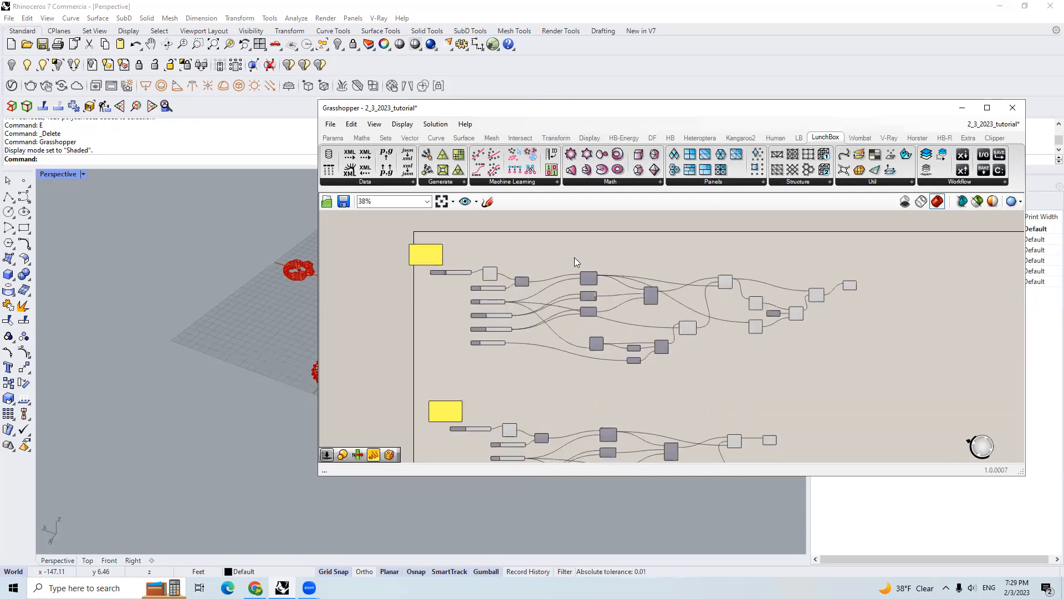
pyautogui.scroll(-3, 579, 260)
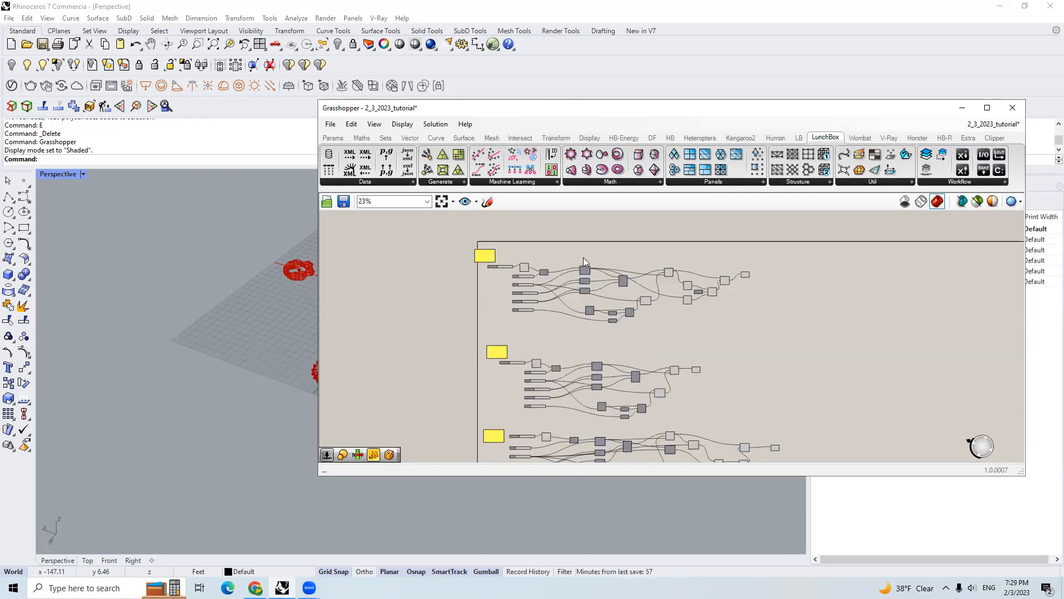
pyautogui.scroll(3, 555, 258)
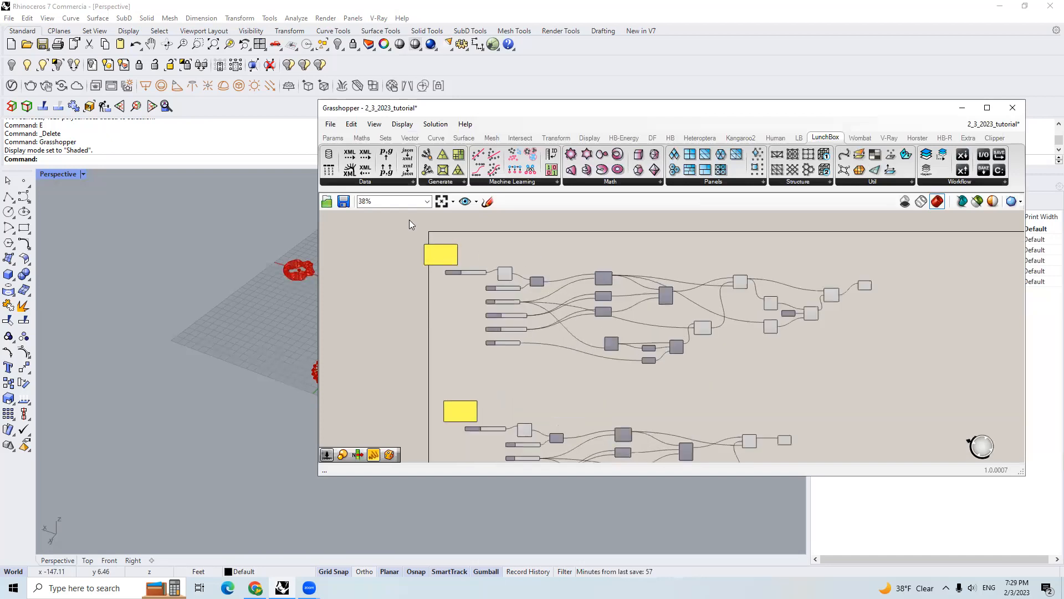
pyautogui.click(344, 202)
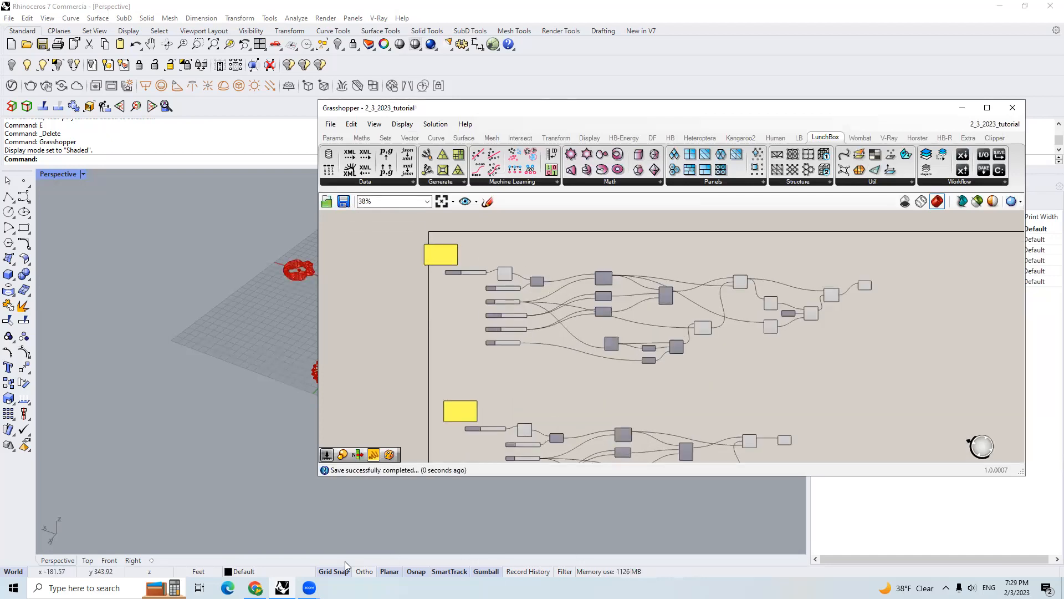